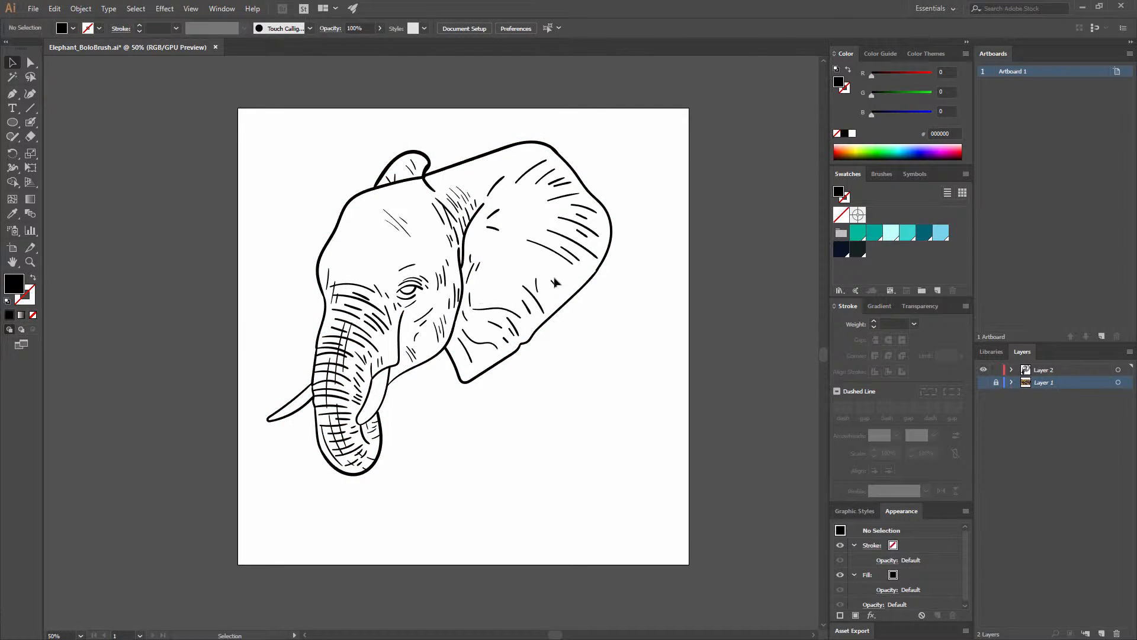
- Add a new layer and place it between the elephant line-art layer and the reference photo layer, keeping the photo hidden
{"action": "left_click", "coordinate": [984, 383]}
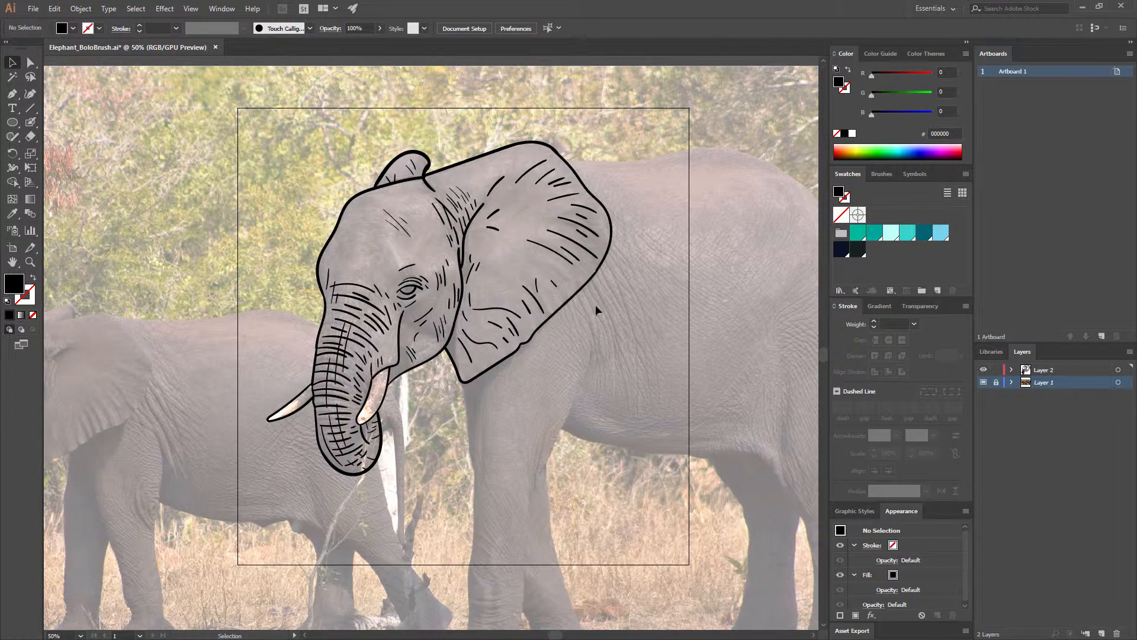
{"action": "left_click", "coordinate": [984, 383]}
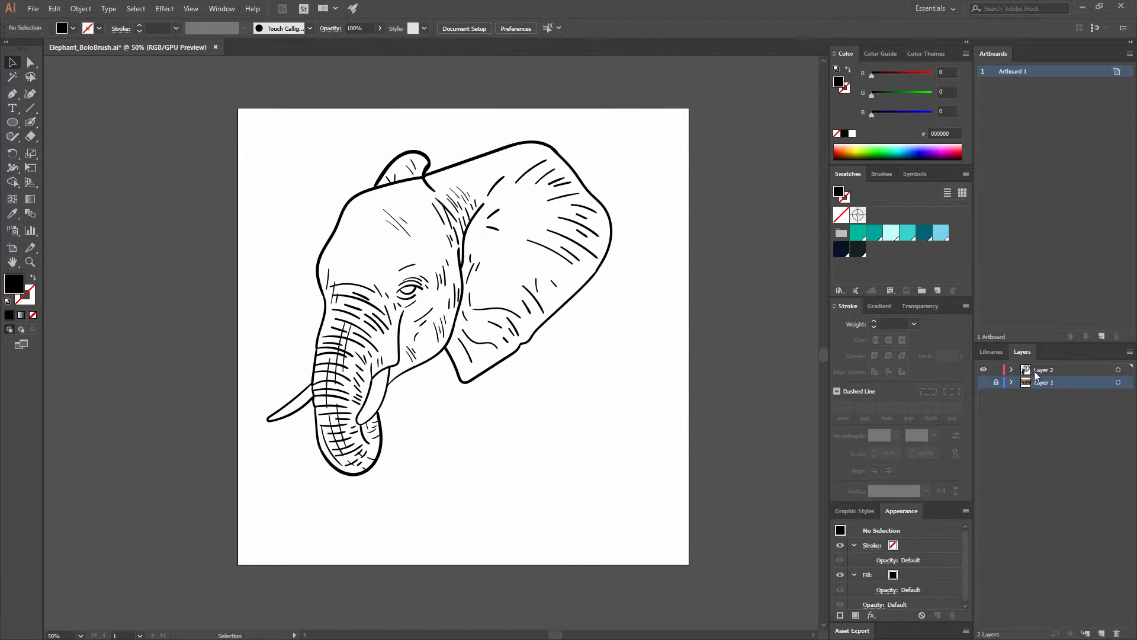
{"action": "left_click", "coordinate": [1103, 634]}
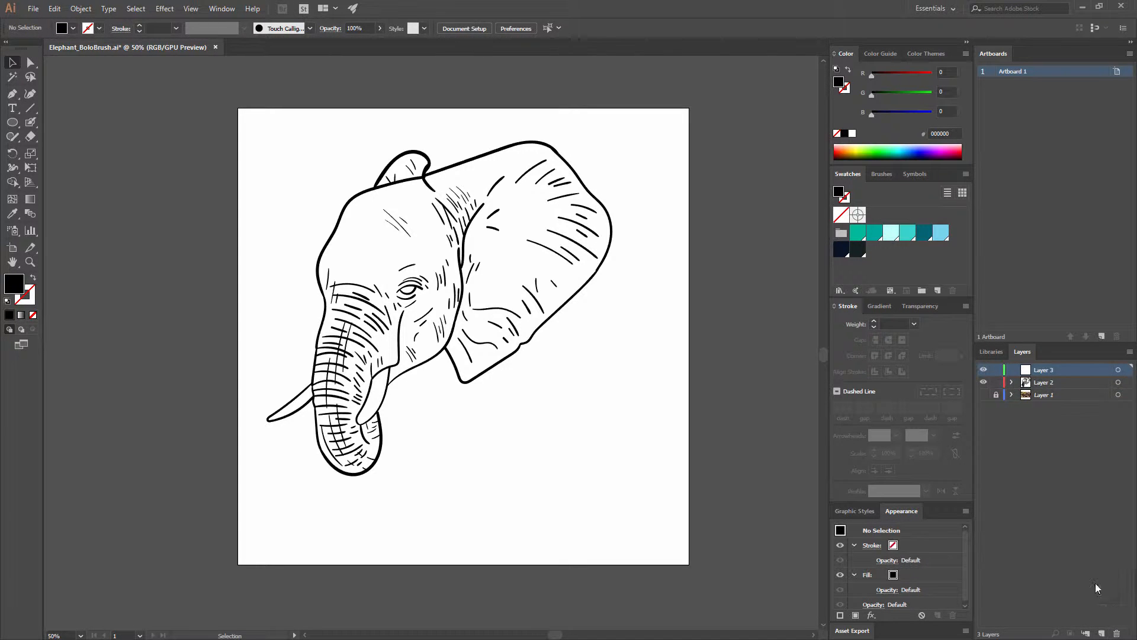
{"action": "left_click_drag", "start_coordinate": [1071, 370], "coordinate": [1068, 389]}
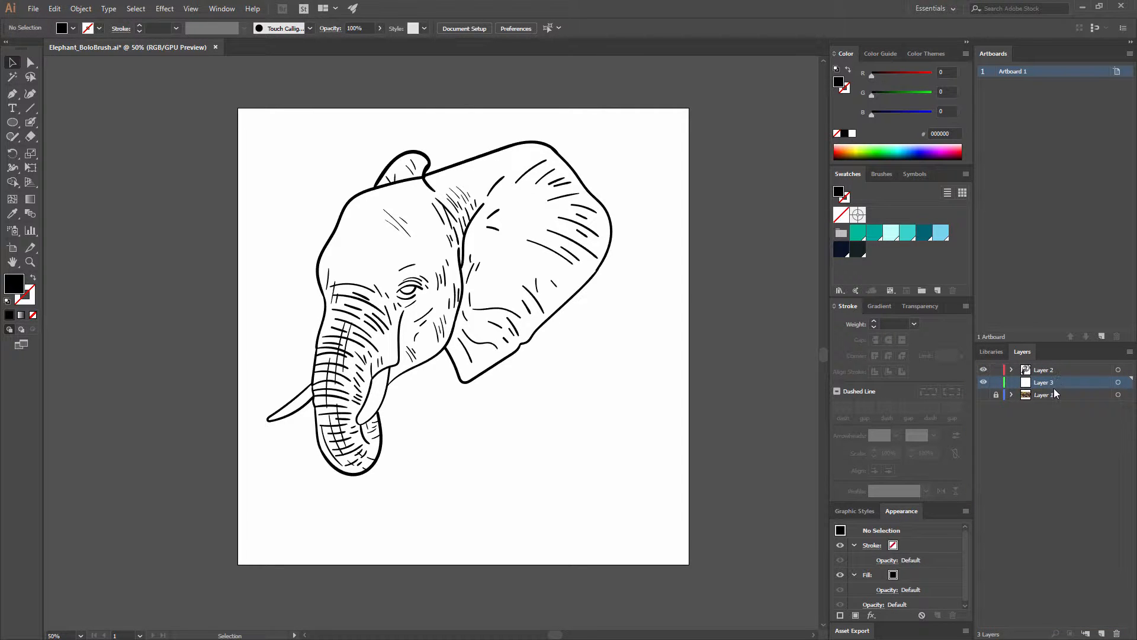
- Rename the line-art layer as Outline and the new empty layer as Color
{"action": "double_click", "coordinate": [1043, 370]}
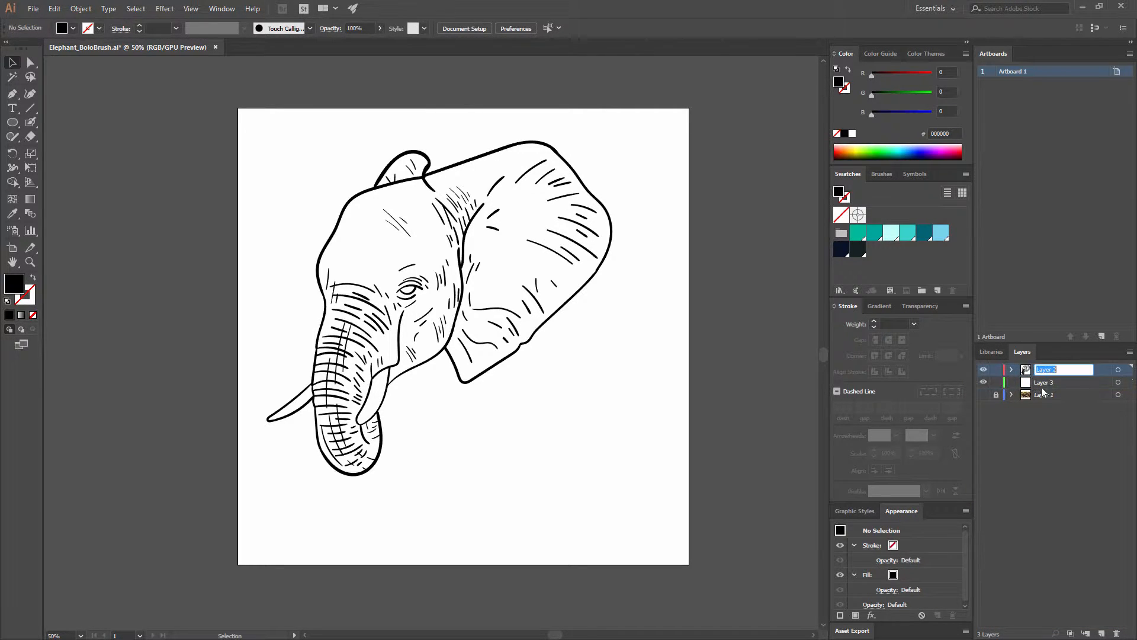
{"action": "type", "text": "Outline"}
{"action": "key", "text": "Return"}
{"action": "double_click", "coordinate": [1050, 383]}
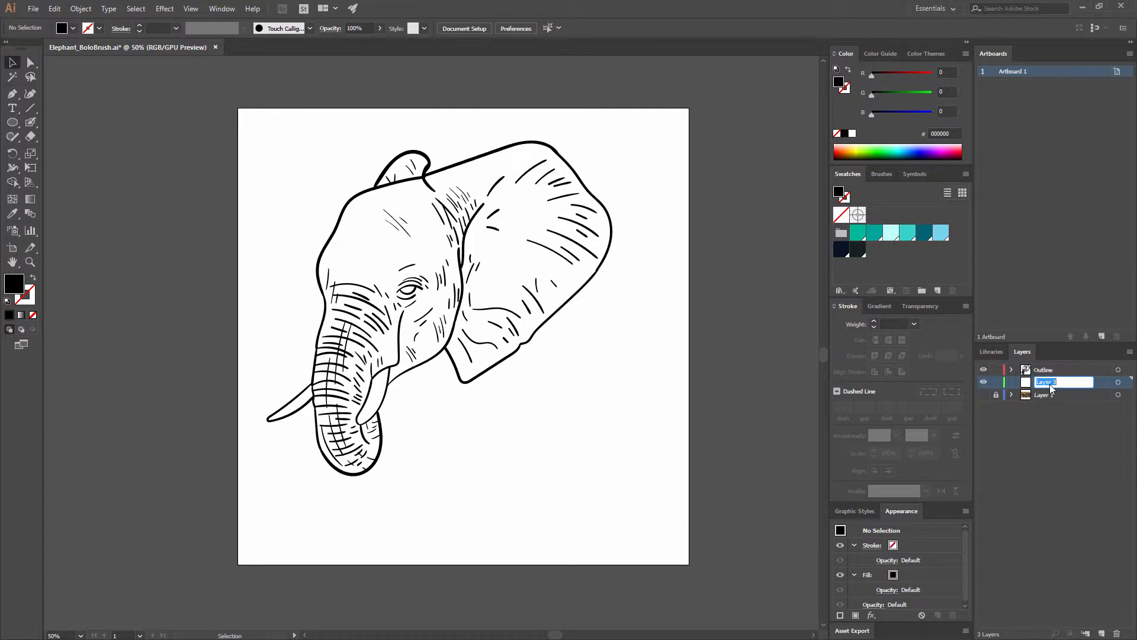
{"action": "type", "text": "Color"}
{"action": "key", "text": "Return"}
- Recolor all the elephant line art with the dark navy swatch (R=8 G=19 B=38) and lock the Outline layer
{"action": "left_click", "coordinate": [984, 370]}
{"action": "left_click", "coordinate": [984, 370]}
{"action": "left_click", "coordinate": [997, 371]}
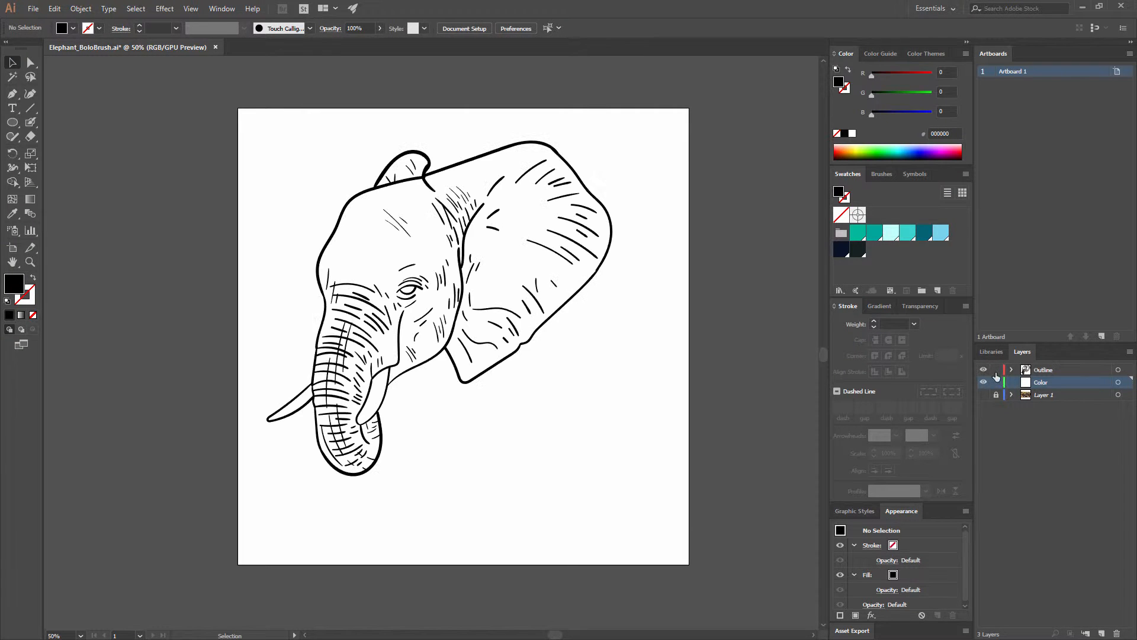
{"action": "left_click_drag", "start_coordinate": [1033, 372], "coordinate": [1023, 396]}
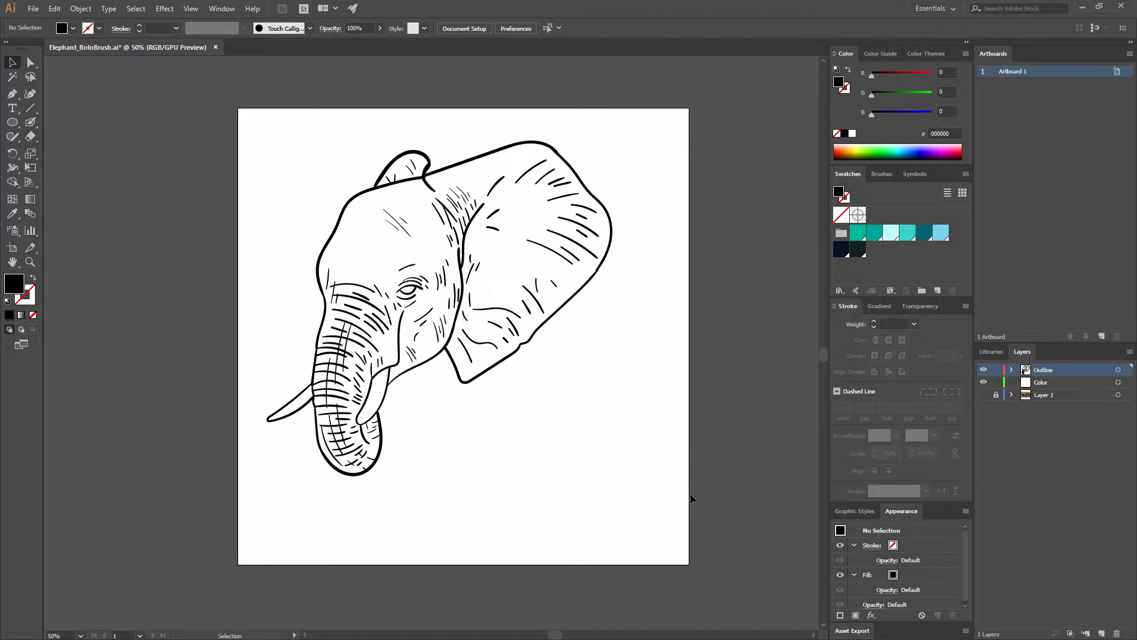
{"action": "left_click_drag", "start_coordinate": [662, 515], "coordinate": [205, 108]}
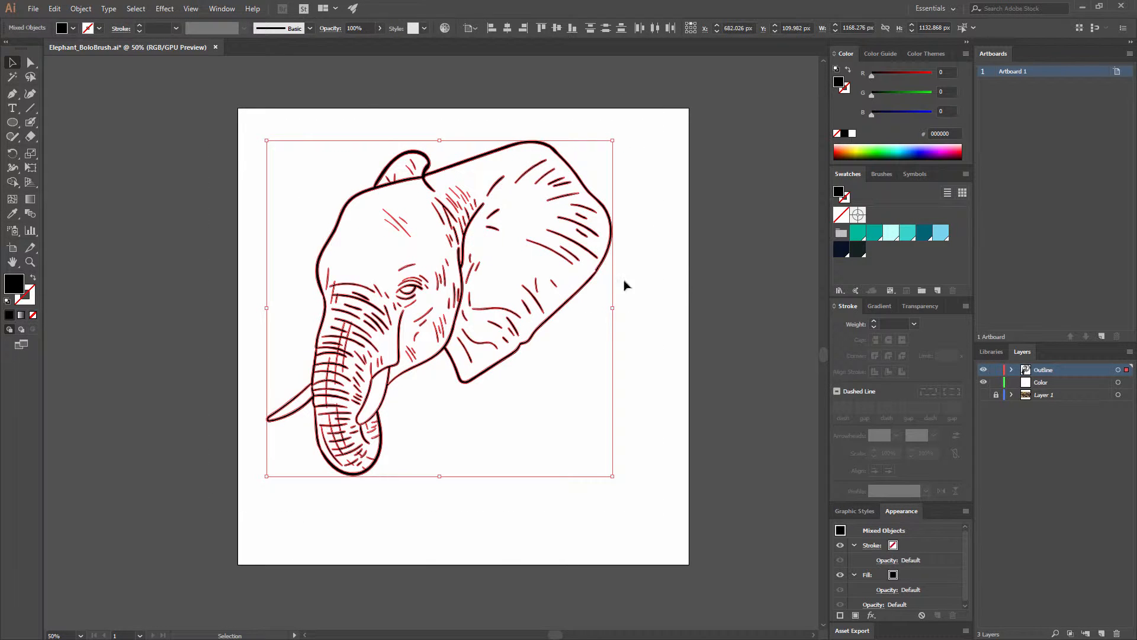
{"action": "left_click", "coordinate": [841, 250]}
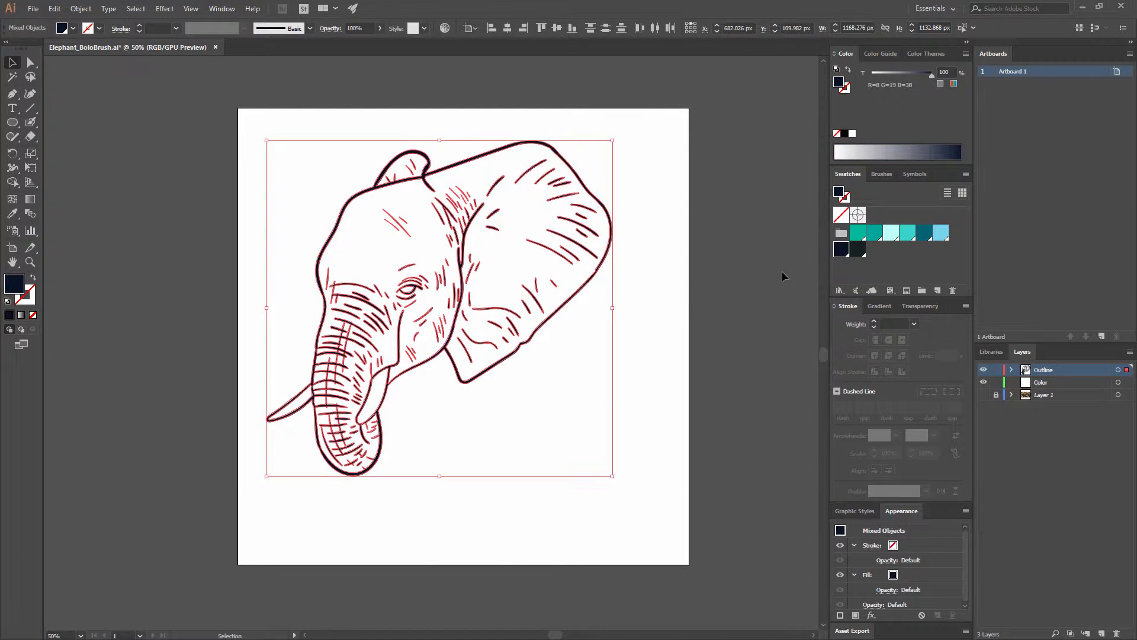
{"action": "left_click", "coordinate": [664, 385]}
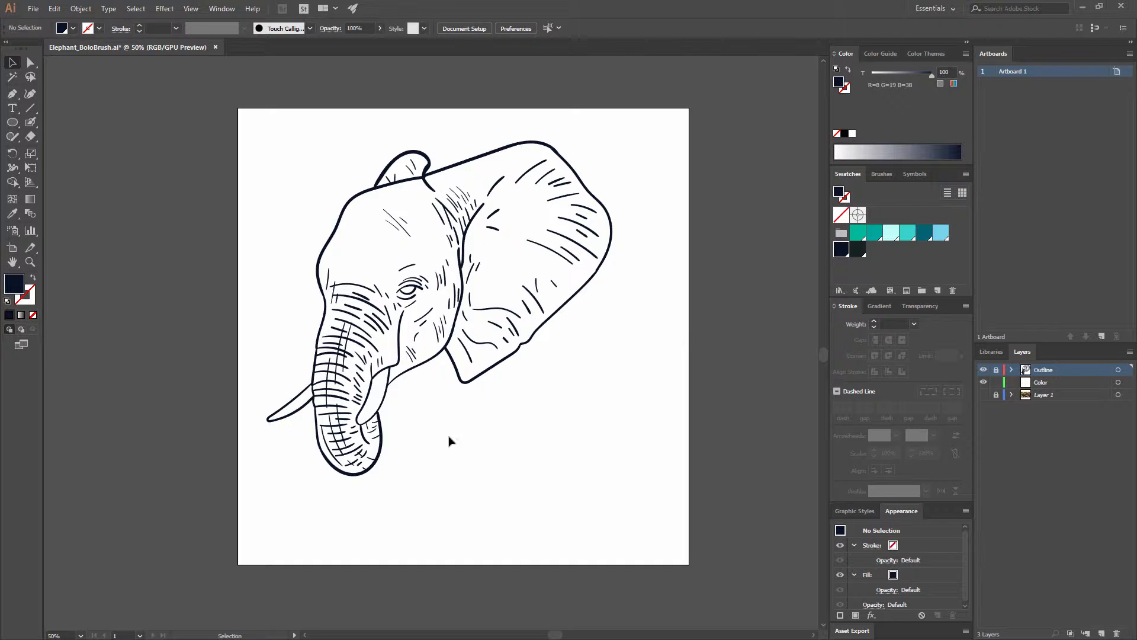
- Make the Color layer active, test a Blob Brush stroke on the elephant's forehead, and undo it
{"action": "left_click", "coordinate": [1043, 384]}
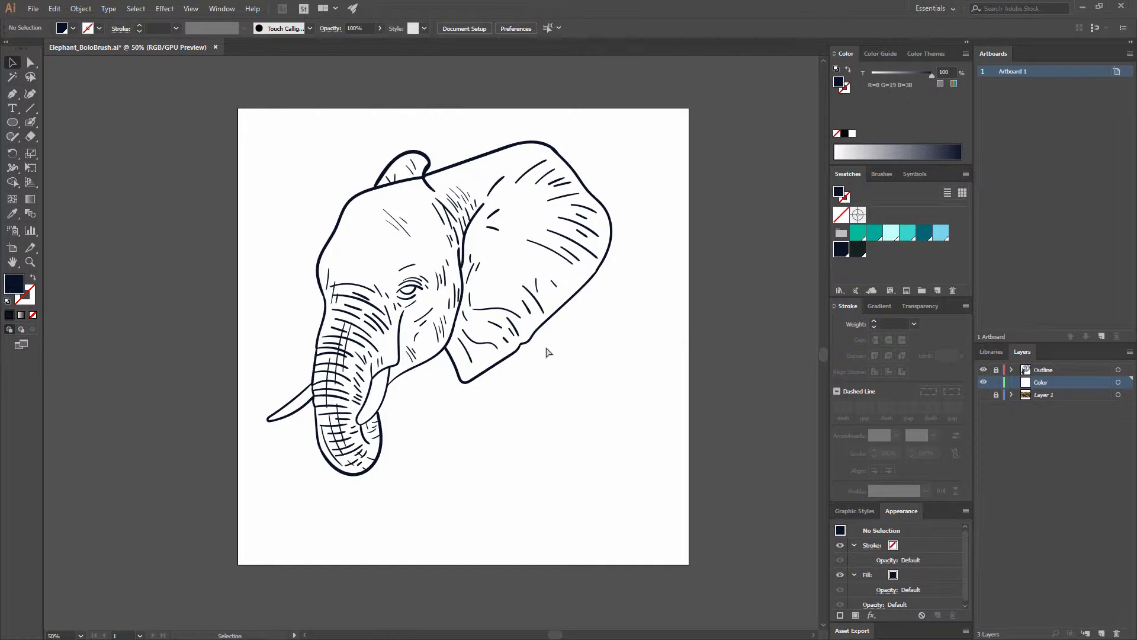
{"action": "key", "text": "ctrl+equal"}
{"action": "key", "text": "equal"}
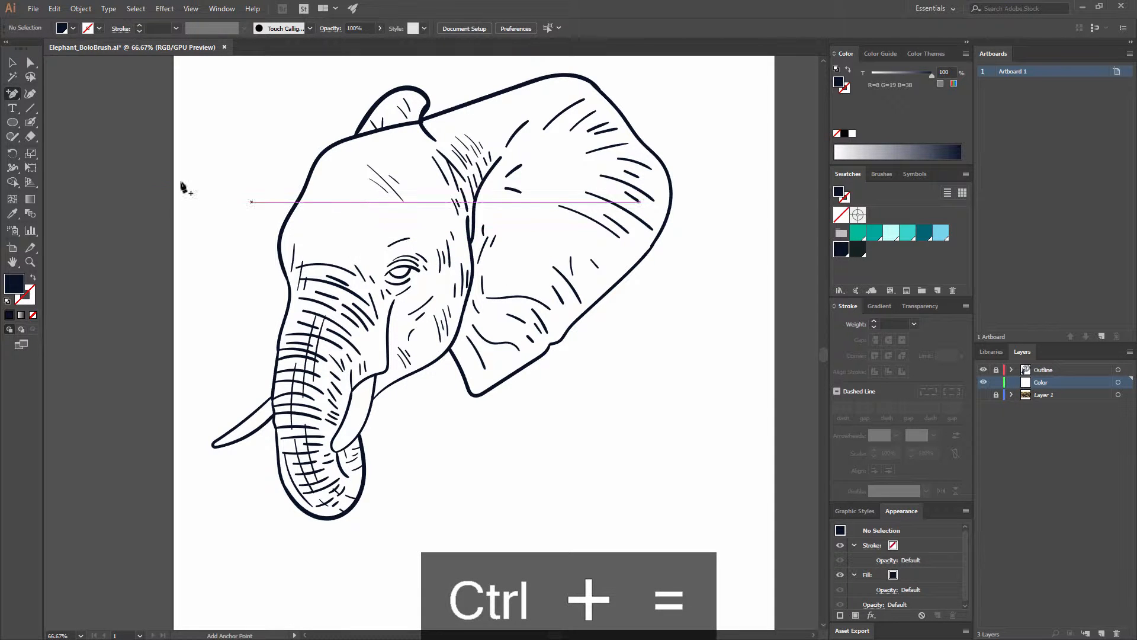
{"action": "left_click", "coordinate": [32, 126]}
{"action": "left_click_drag", "start_coordinate": [394, 188], "coordinate": [417, 220]}
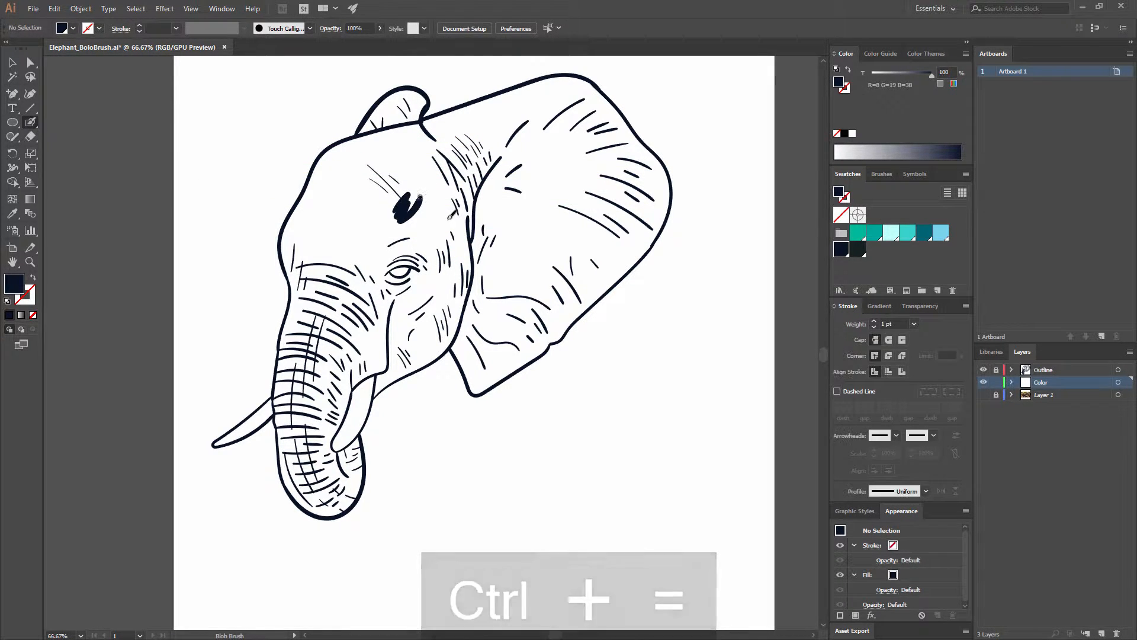
{"action": "key", "text": "ctrl+z"}
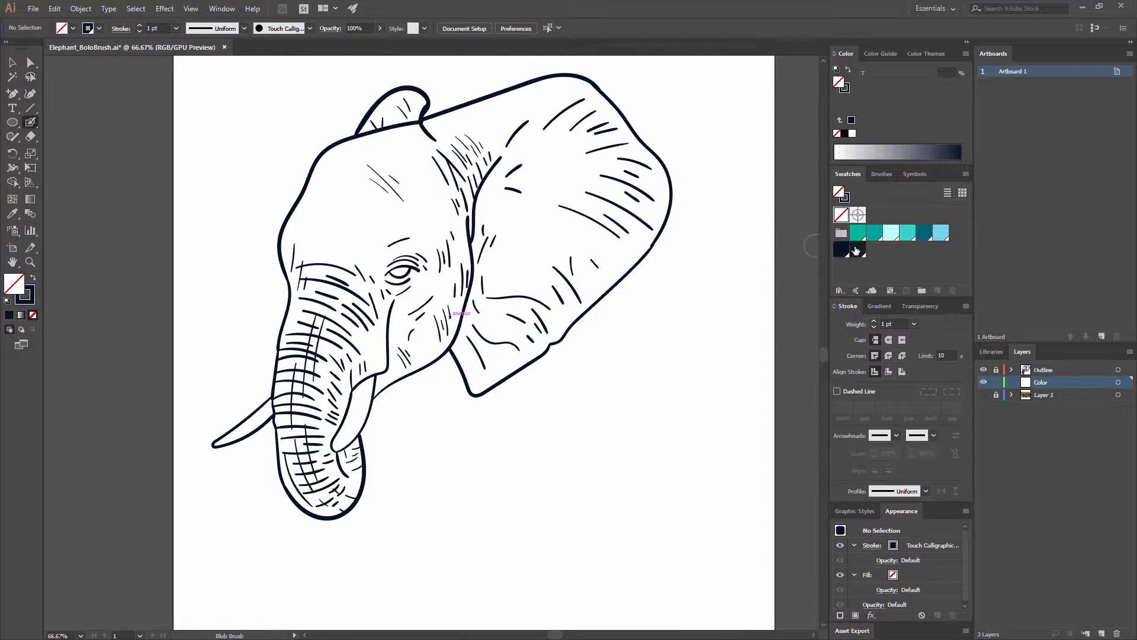
- Set the brush colors to a teal stroke (R=0 G=185 B=154) with no fill, undoing the test stroke
{"action": "left_click", "coordinate": [859, 235]}
{"action": "mouse_move", "coordinate": [465, 205]}
{"action": "left_mouse_down"}
{"action": "mouse_move", "coordinate": [474, 219]}
{"action": "mouse_move", "coordinate": [501, 195]}
{"action": "mouse_move", "coordinate": [521, 228]}
{"action": "left_mouse_up"}
{"action": "key", "text": "ctrl+z"}
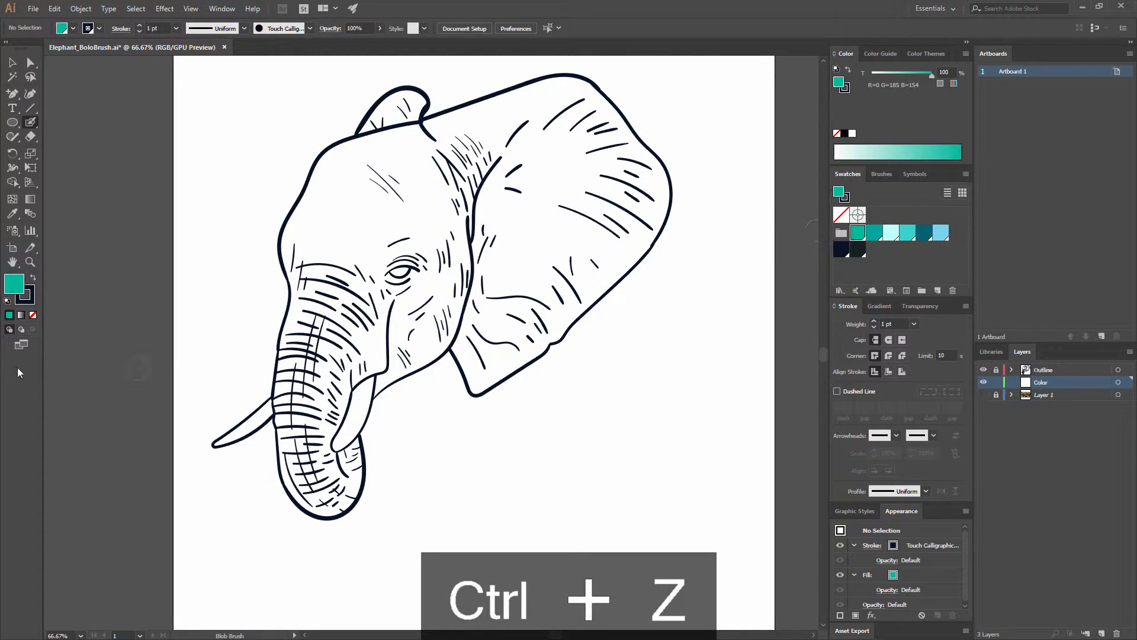
{"action": "left_click", "coordinate": [27, 296]}
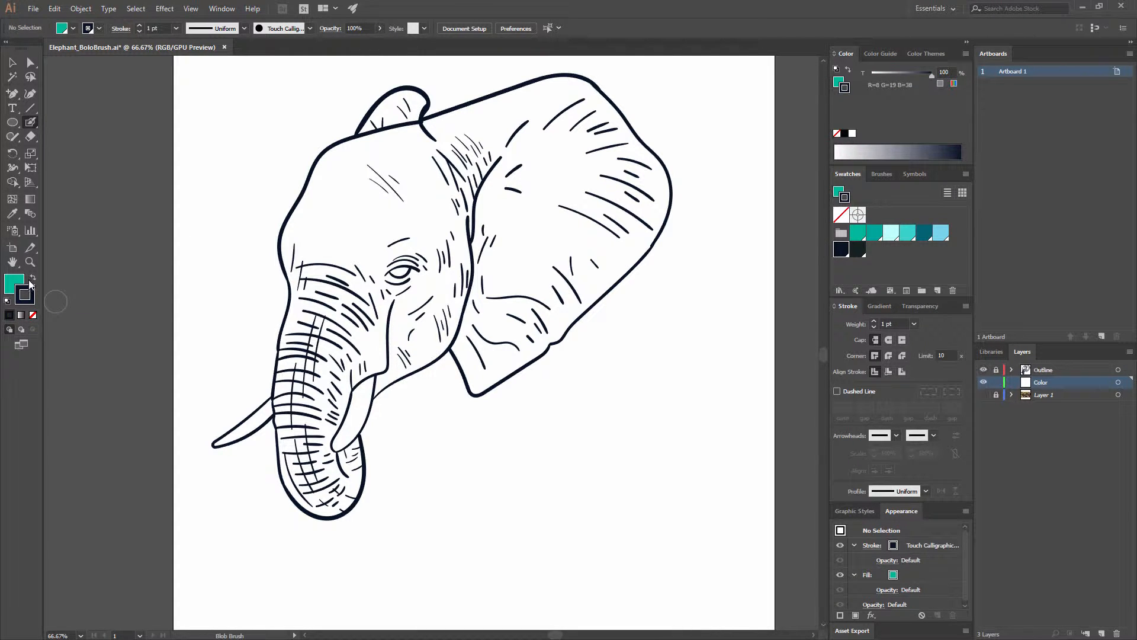
{"action": "left_click", "coordinate": [31, 279]}
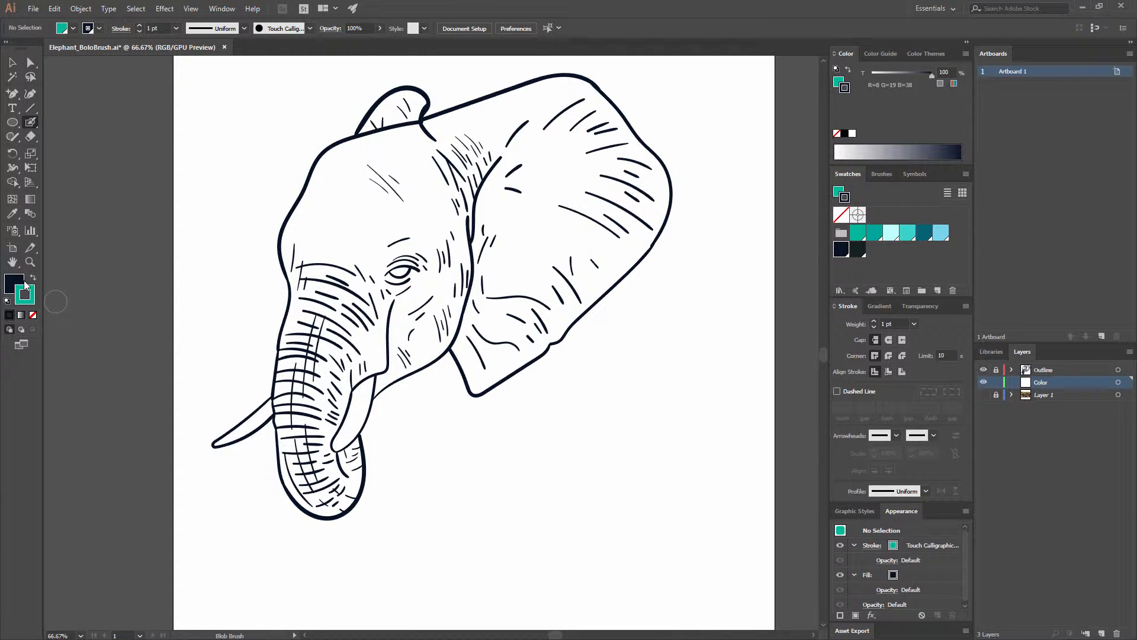
{"action": "left_click", "coordinate": [33, 315]}
- Paint teal with the Blob Brush over the eye and cheek area, extending it toward the upper trunk
{"action": "mouse_move", "coordinate": [392, 272]}
{"action": "left_mouse_down"}
{"action": "mouse_move", "coordinate": [477, 264]}
{"action": "mouse_move", "coordinate": [492, 246]}
{"action": "mouse_move", "coordinate": [382, 329]}
{"action": "mouse_move", "coordinate": [335, 235]}
{"action": "mouse_move", "coordinate": [283, 339]}
{"action": "mouse_move", "coordinate": [522, 302]}
{"action": "mouse_move", "coordinate": [577, 279]}
{"action": "mouse_move", "coordinate": [569, 237]}
{"action": "left_mouse_up"}
{"action": "key", "text": "ctrl+equal"}
{"action": "key", "text": "ctrl+equal"}
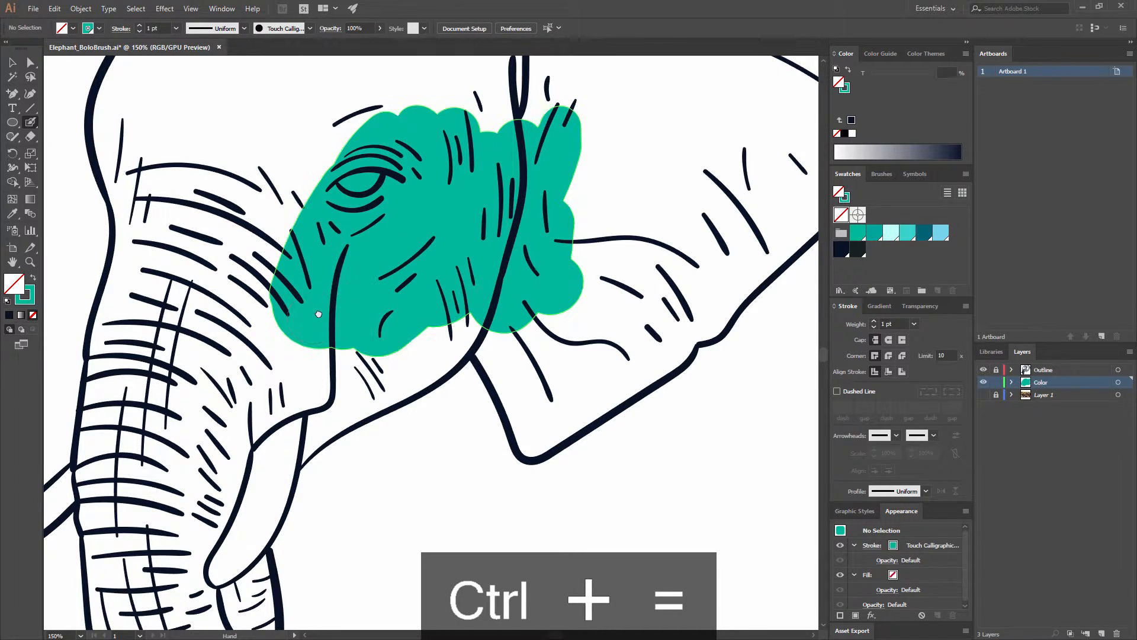
{"action": "left_click_drag", "start_coordinate": [319, 314], "coordinate": [431, 183]}
{"action": "left_click_drag", "start_coordinate": [349, 287], "coordinate": [513, 196]}
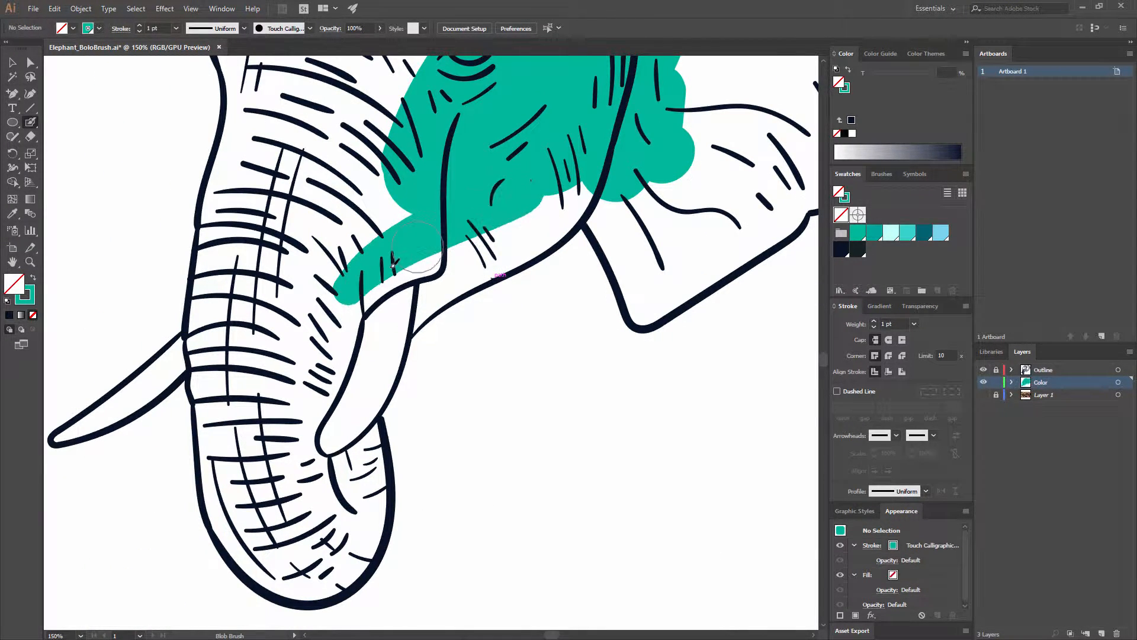
{"action": "mouse_move", "coordinate": [331, 276]}
{"action": "left_mouse_down"}
{"action": "mouse_move", "coordinate": [423, 182]}
{"action": "mouse_move", "coordinate": [292, 289]}
{"action": "mouse_move", "coordinate": [286, 186]}
{"action": "mouse_move", "coordinate": [245, 362]}
{"action": "mouse_move", "coordinate": [241, 244]}
{"action": "mouse_move", "coordinate": [221, 285]}
{"action": "mouse_move", "coordinate": [273, 142]}
{"action": "left_mouse_up"}
{"action": "mouse_move", "coordinate": [314, 192]}
{"action": "left_mouse_down"}
{"action": "mouse_move", "coordinate": [385, 121]}
{"action": "mouse_move", "coordinate": [398, 145]}
{"action": "mouse_move", "coordinate": [386, 287]}
{"action": "left_mouse_up"}
- Continue painting teal over the upper trunk and across the lower forehead above the eye
{"action": "key", "text": "space"}
{"action": "mouse_move", "coordinate": [238, 361]}
{"action": "left_mouse_down"}
{"action": "mouse_move", "coordinate": [287, 191]}
{"action": "mouse_move", "coordinate": [347, 299]}
{"action": "mouse_move", "coordinate": [453, 212]}
{"action": "left_mouse_up"}
{"action": "key", "text": "space"}
{"action": "left_click_drag", "start_coordinate": [318, 251], "coordinate": [358, 364]}
{"action": "mouse_move", "coordinate": [290, 336]}
{"action": "left_mouse_down"}
{"action": "mouse_move", "coordinate": [310, 297]}
{"action": "mouse_move", "coordinate": [400, 274]}
{"action": "mouse_move", "coordinate": [522, 142]}
{"action": "mouse_move", "coordinate": [699, 172]}
{"action": "mouse_move", "coordinate": [746, 225]}
{"action": "mouse_move", "coordinate": [699, 154]}
{"action": "left_mouse_up"}
- Paint teal across the top of the head and along the front forehead edge, overlapping the outline
{"action": "key", "text": "space"}
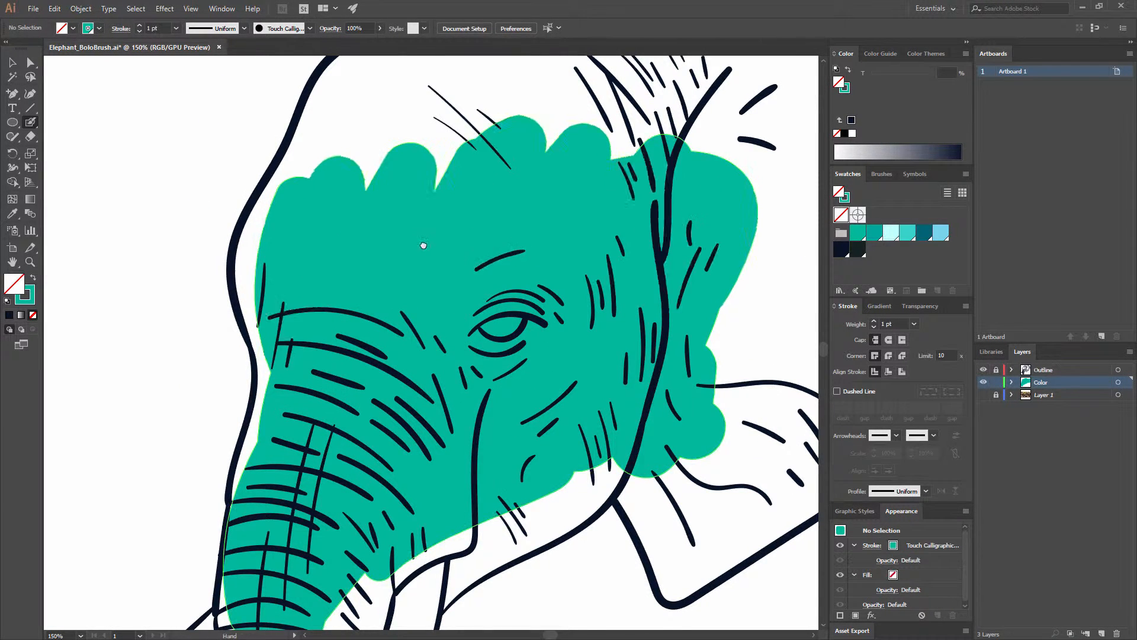
{"action": "left_click_drag", "start_coordinate": [423, 245], "coordinate": [444, 364]}
{"action": "mouse_move", "coordinate": [325, 315]}
{"action": "left_mouse_down"}
{"action": "mouse_move", "coordinate": [482, 154]}
{"action": "mouse_move", "coordinate": [611, 202]}
{"action": "mouse_move", "coordinate": [713, 207]}
{"action": "mouse_move", "coordinate": [669, 296]}
{"action": "left_mouse_up"}
{"action": "left_click_drag", "start_coordinate": [285, 421], "coordinate": [328, 293]}
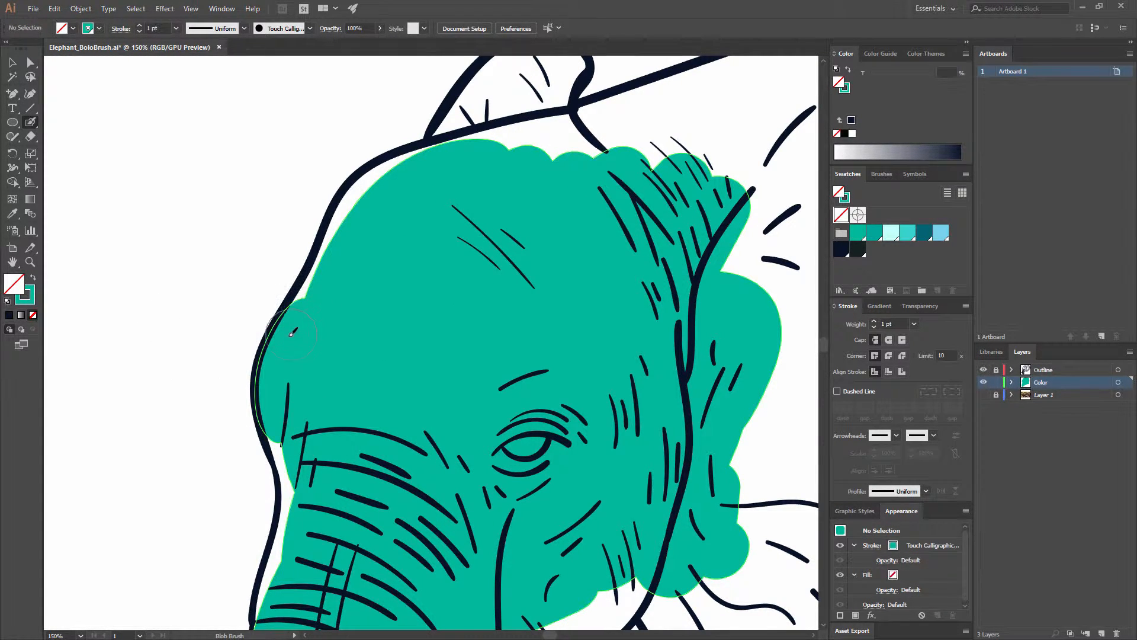
{"action": "mouse_move", "coordinate": [273, 343]}
{"action": "left_mouse_down"}
{"action": "mouse_move", "coordinate": [253, 355]}
{"action": "mouse_move", "coordinate": [330, 218]}
{"action": "left_mouse_up"}
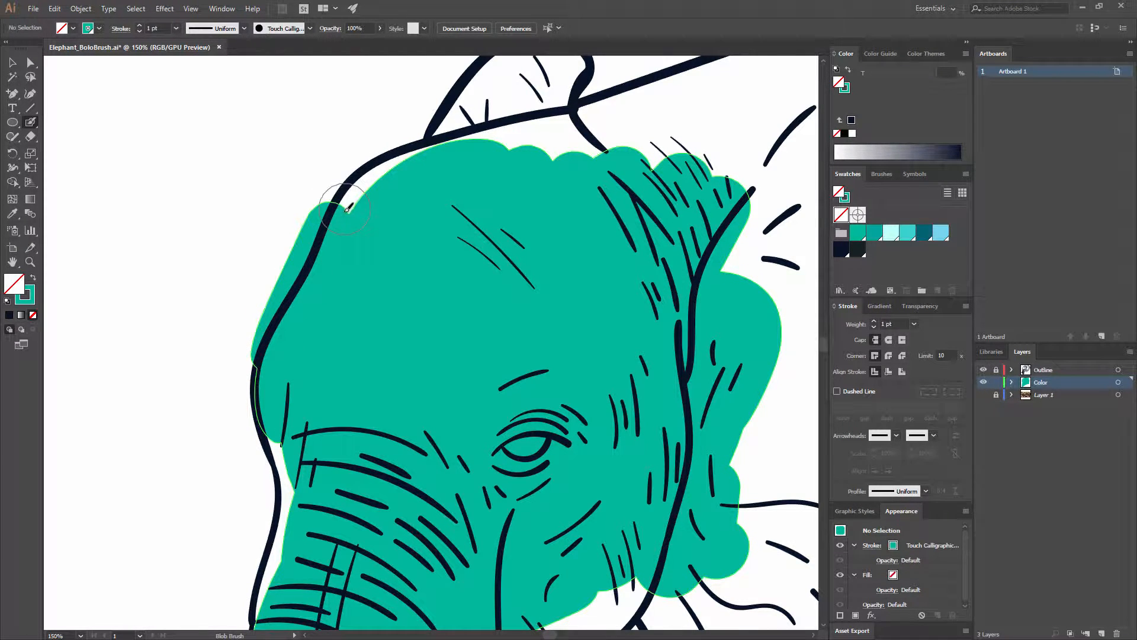
- Erase the teal that spills outside the forehead outline with the Eraser tool
{"action": "left_click", "coordinate": [30, 138]}
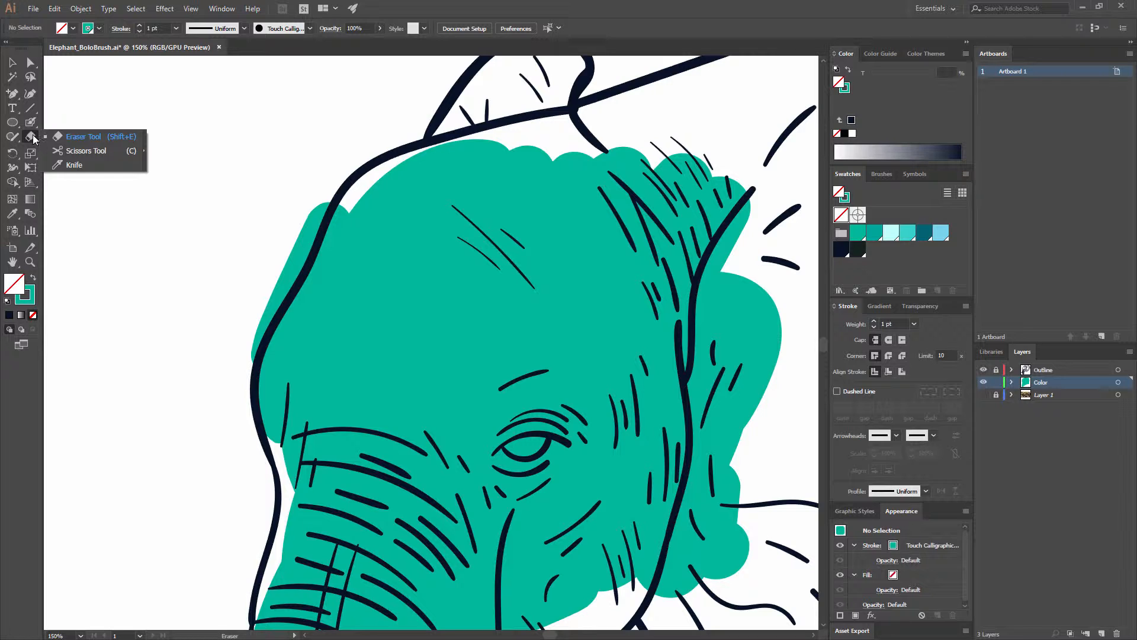
{"action": "left_click", "coordinate": [89, 137]}
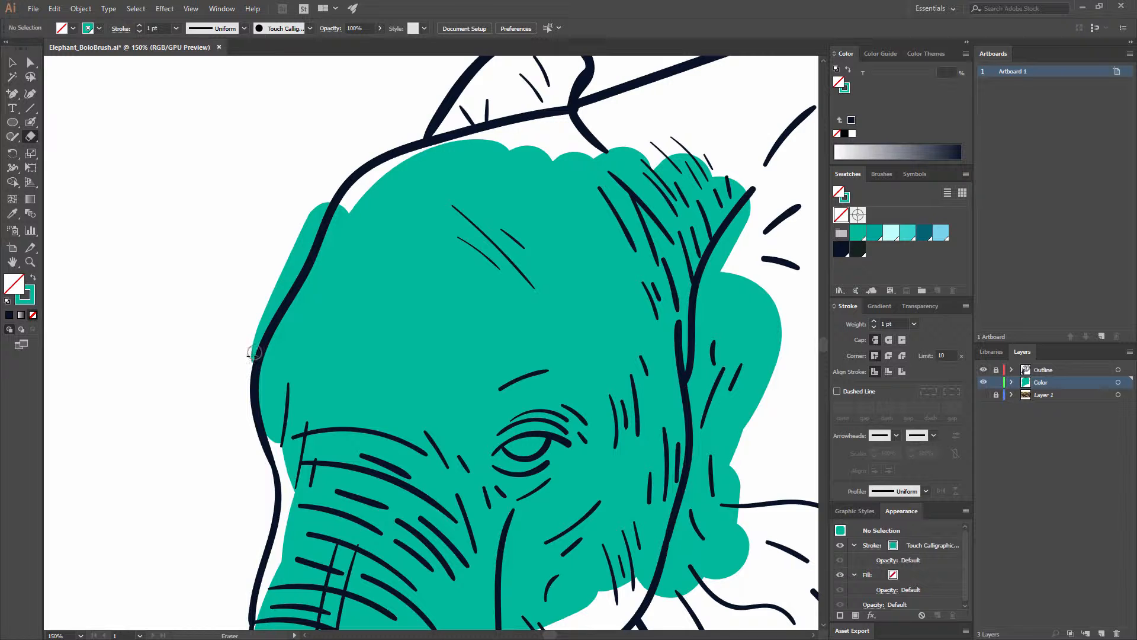
{"action": "mouse_move", "coordinate": [251, 359]}
{"action": "left_mouse_down"}
{"action": "mouse_move", "coordinate": [308, 261]}
{"action": "mouse_move", "coordinate": [286, 288]}
{"action": "mouse_move", "coordinate": [328, 196]}
{"action": "mouse_move", "coordinate": [270, 299]}
{"action": "left_mouse_up"}
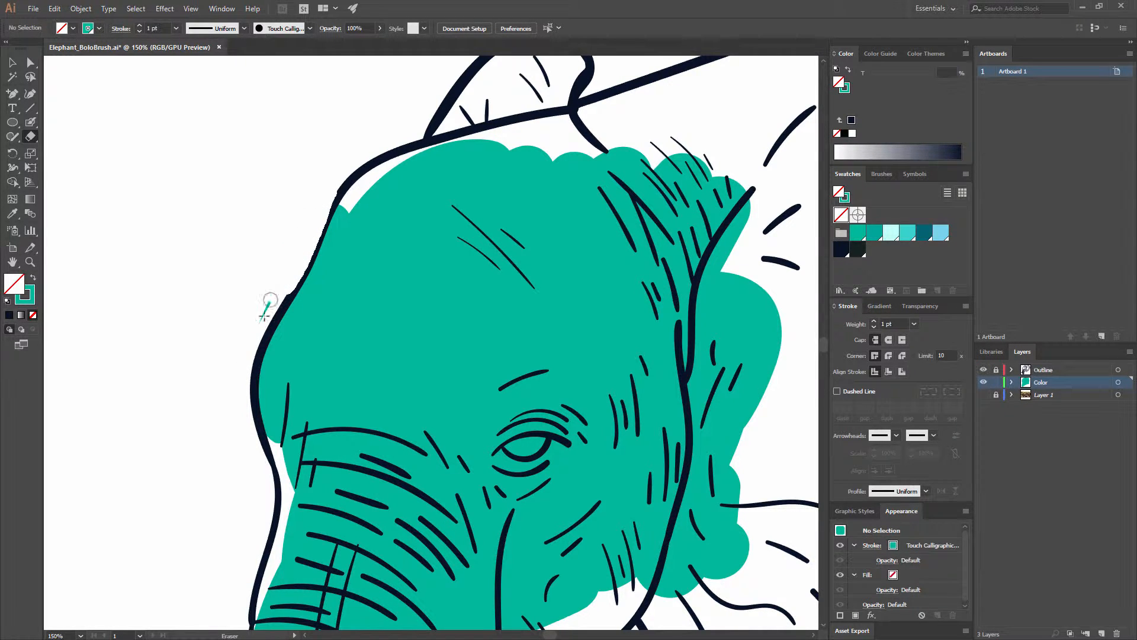
{"action": "mouse_move", "coordinate": [304, 263]}
{"action": "left_mouse_down"}
{"action": "mouse_move", "coordinate": [299, 246]}
{"action": "mouse_move", "coordinate": [295, 268]}
{"action": "left_mouse_up"}
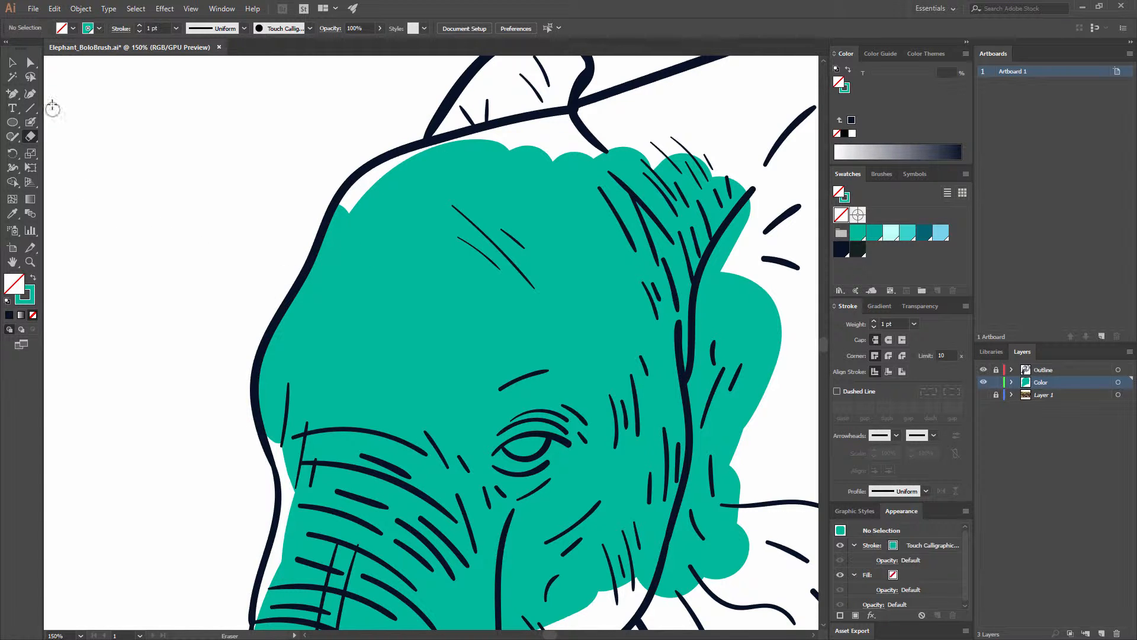
- Select the teal head shape, extend it with the Blob Brush to the front outline of the upper trunk, and deselect it
{"action": "key", "text": "v"}
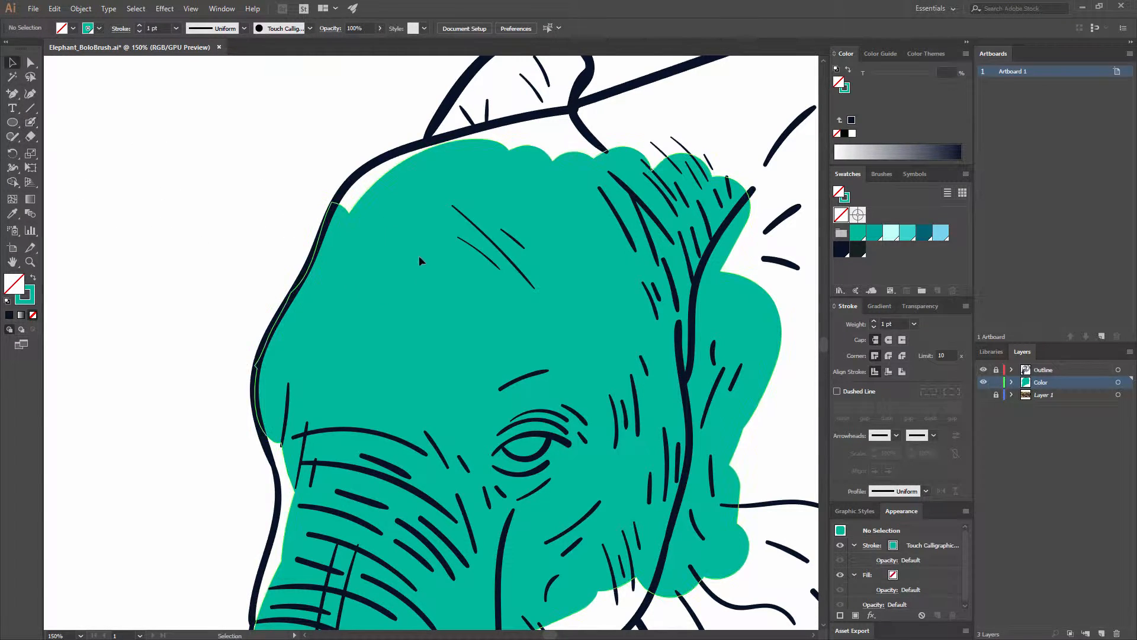
{"action": "left_click", "coordinate": [418, 255]}
{"action": "left_click_drag", "start_coordinate": [425, 405], "coordinate": [407, 160]}
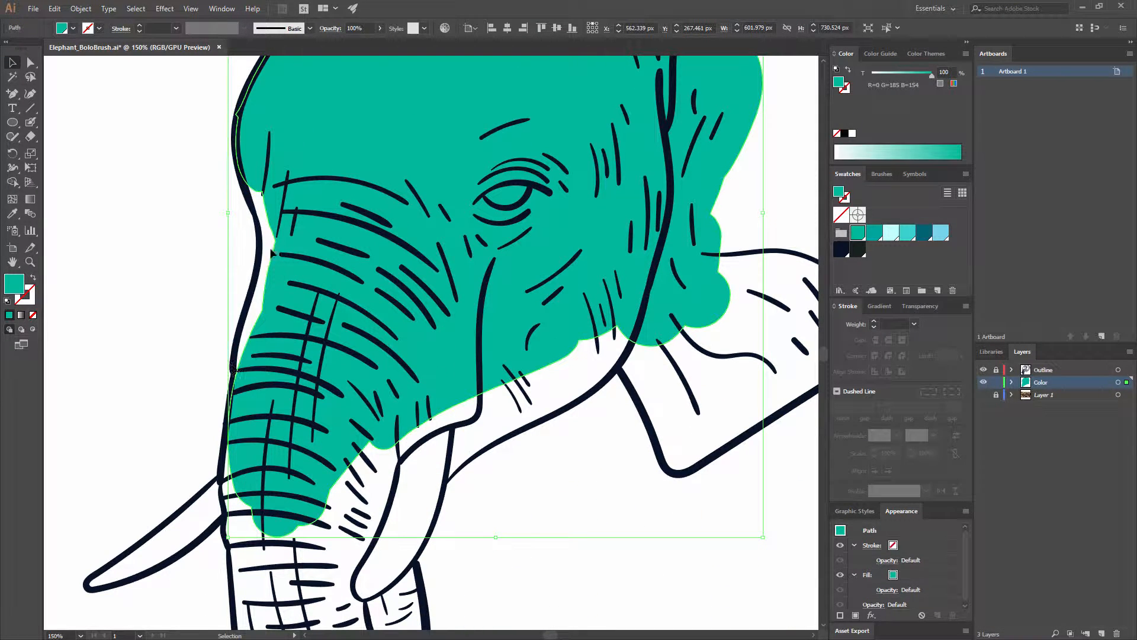
{"action": "left_click", "coordinate": [33, 123]}
{"action": "mouse_move", "coordinate": [244, 363]}
{"action": "left_mouse_down"}
{"action": "mouse_move", "coordinate": [256, 325]}
{"action": "mouse_move", "coordinate": [243, 368]}
{"action": "mouse_move", "coordinate": [270, 243]}
{"action": "mouse_move", "coordinate": [263, 195]}
{"action": "left_mouse_up"}
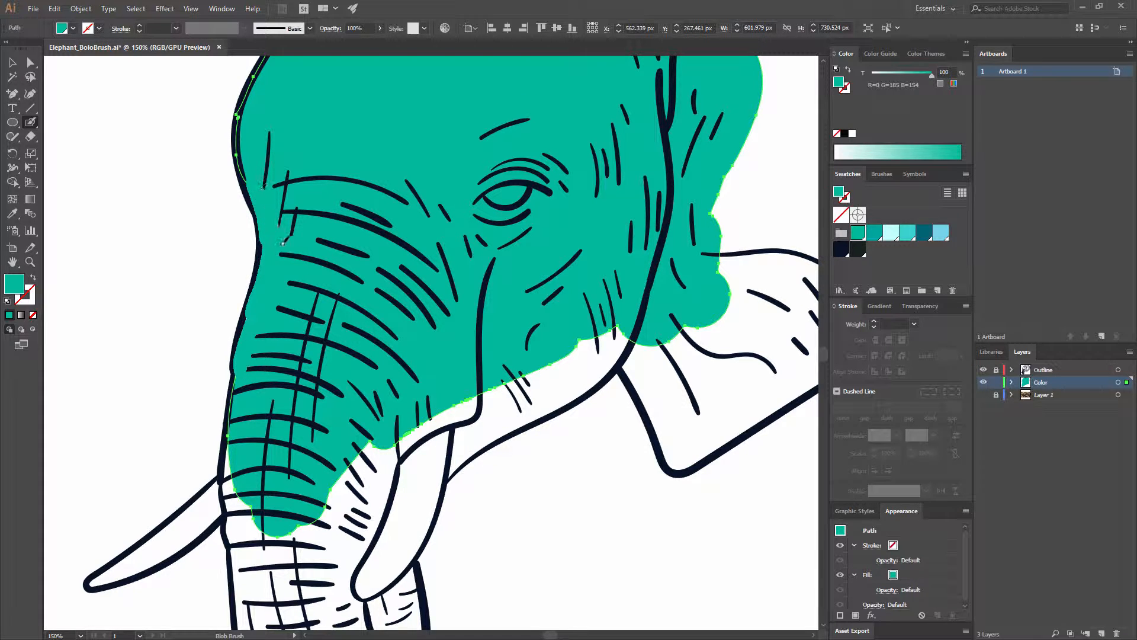
{"action": "key", "text": "ctrl+shift+a"}
- Fill the middle of the trunk with teal, from its front outline across to the edge of the near tusk
{"action": "left_click_drag", "start_coordinate": [288, 386], "coordinate": [310, 239]}
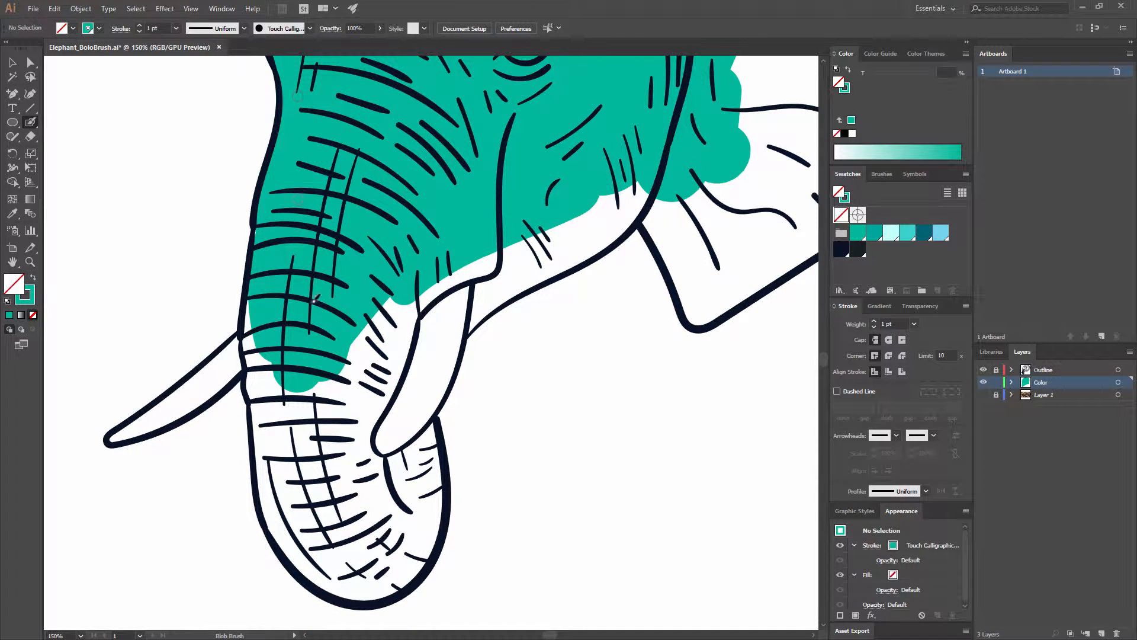
{"action": "left_click_drag", "start_coordinate": [256, 393], "coordinate": [253, 308]}
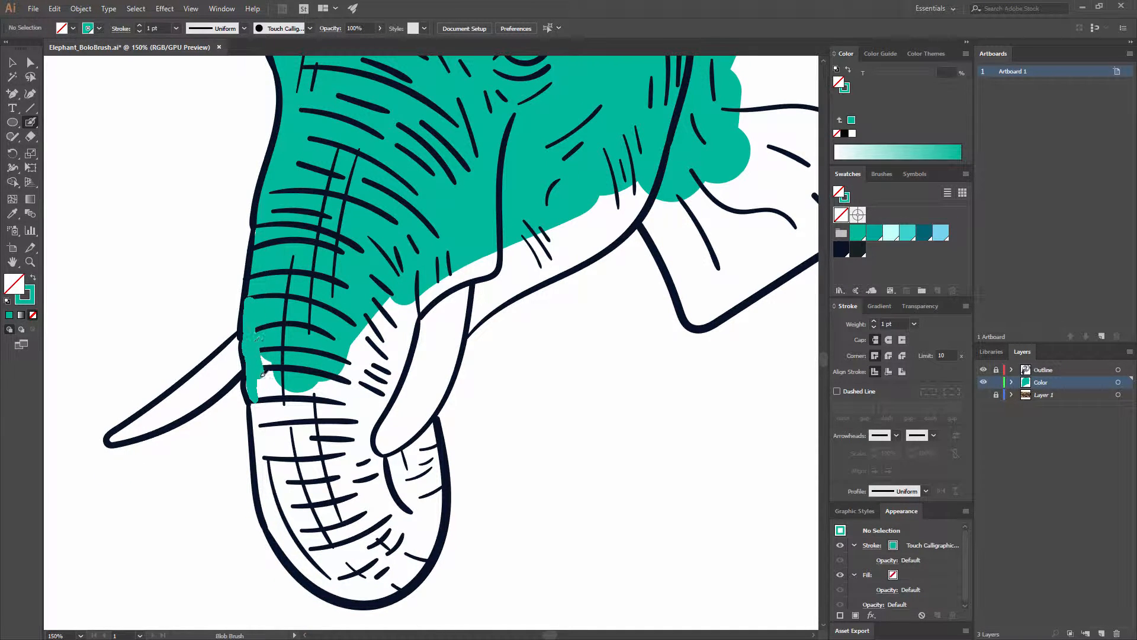
{"action": "mouse_move", "coordinate": [262, 375]}
{"action": "left_mouse_down"}
{"action": "mouse_move", "coordinate": [283, 407]}
{"action": "mouse_move", "coordinate": [296, 403]}
{"action": "mouse_move", "coordinate": [324, 361]}
{"action": "mouse_move", "coordinate": [365, 347]}
{"action": "mouse_move", "coordinate": [394, 288]}
{"action": "mouse_move", "coordinate": [385, 326]}
{"action": "left_mouse_up"}
{"action": "mouse_move", "coordinate": [367, 423]}
{"action": "left_mouse_down"}
{"action": "mouse_move", "coordinate": [360, 283]}
{"action": "mouse_move", "coordinate": [356, 296]}
{"action": "mouse_move", "coordinate": [391, 239]}
{"action": "mouse_move", "coordinate": [409, 170]}
{"action": "mouse_move", "coordinate": [341, 314]}
{"action": "left_mouse_up"}
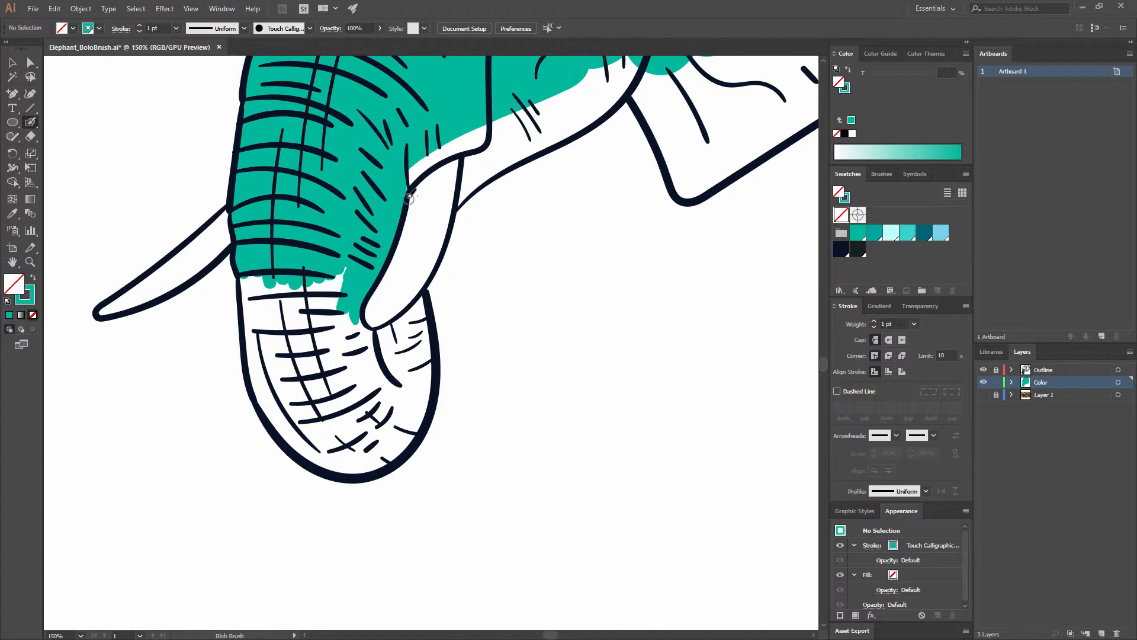
- Fill the lower trunk with teal, from below the near tusk down to the curled tip and up to its rear edge
{"action": "key", "text": "ctrl+equal"}
{"action": "mouse_move", "coordinate": [400, 196]}
{"action": "left_mouse_down"}
{"action": "mouse_move", "coordinate": [419, 159]}
{"action": "mouse_move", "coordinate": [501, 109]}
{"action": "mouse_move", "coordinate": [383, 199]}
{"action": "left_mouse_up"}
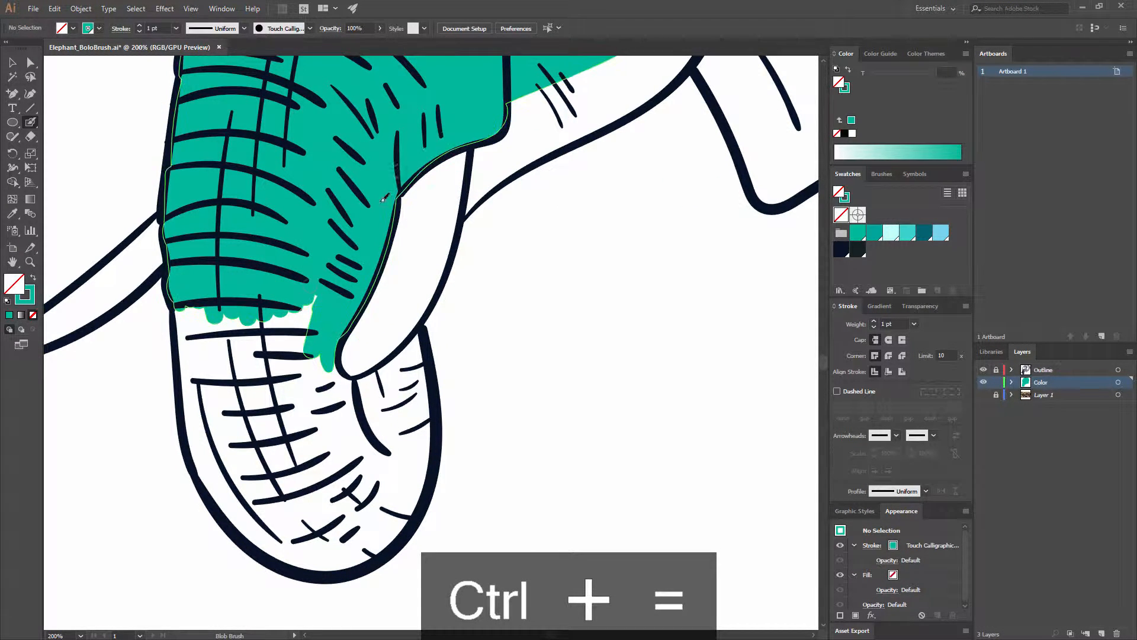
{"action": "mouse_move", "coordinate": [180, 305]}
{"action": "left_mouse_down"}
{"action": "mouse_move", "coordinate": [202, 409]}
{"action": "mouse_move", "coordinate": [220, 309]}
{"action": "mouse_move", "coordinate": [270, 332]}
{"action": "mouse_move", "coordinate": [305, 302]}
{"action": "mouse_move", "coordinate": [314, 356]}
{"action": "left_mouse_up"}
{"action": "left_click_drag", "start_coordinate": [242, 425], "coordinate": [257, 268]}
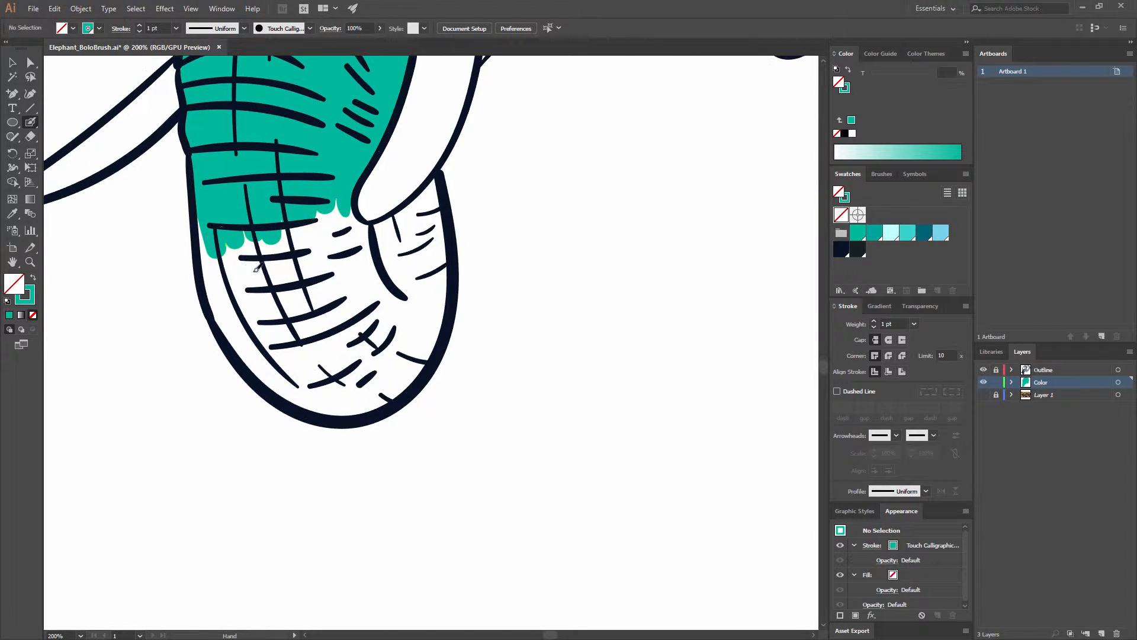
{"action": "left_click_drag", "start_coordinate": [204, 220], "coordinate": [243, 353]}
{"action": "mouse_move", "coordinate": [234, 237]}
{"action": "left_mouse_down"}
{"action": "mouse_move", "coordinate": [263, 297]}
{"action": "mouse_move", "coordinate": [268, 249]}
{"action": "mouse_move", "coordinate": [296, 266]}
{"action": "mouse_move", "coordinate": [326, 237]}
{"action": "mouse_move", "coordinate": [350, 225]}
{"action": "mouse_move", "coordinate": [353, 234]}
{"action": "left_mouse_up"}
{"action": "mouse_move", "coordinate": [294, 330]}
{"action": "left_mouse_down"}
{"action": "mouse_move", "coordinate": [243, 348]}
{"action": "mouse_move", "coordinate": [313, 398]}
{"action": "mouse_move", "coordinate": [351, 403]}
{"action": "mouse_move", "coordinate": [411, 351]}
{"action": "left_mouse_up"}
{"action": "mouse_move", "coordinate": [256, 357]}
{"action": "left_mouse_down"}
{"action": "mouse_move", "coordinate": [252, 314]}
{"action": "mouse_move", "coordinate": [269, 359]}
{"action": "left_mouse_up"}
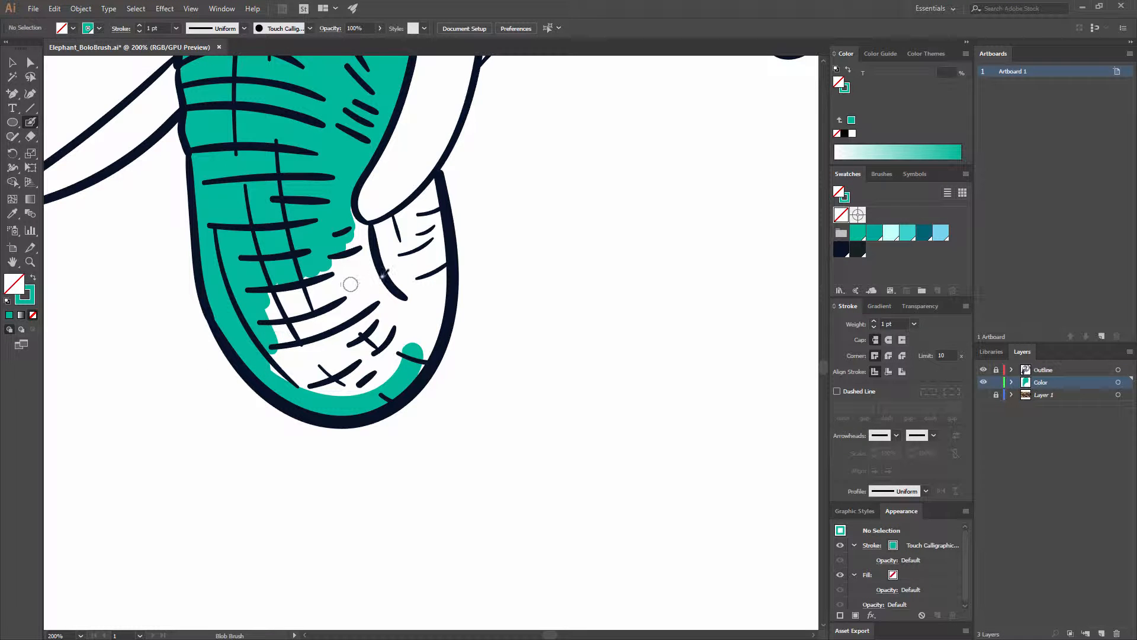
{"action": "mouse_move", "coordinate": [367, 256]}
{"action": "left_mouse_down"}
{"action": "mouse_move", "coordinate": [365, 228]}
{"action": "mouse_move", "coordinate": [387, 230]}
{"action": "mouse_move", "coordinate": [436, 187]}
{"action": "mouse_move", "coordinate": [440, 295]}
{"action": "mouse_move", "coordinate": [410, 368]}
{"action": "mouse_move", "coordinate": [334, 381]}
{"action": "mouse_move", "coordinate": [270, 310]}
{"action": "mouse_move", "coordinate": [290, 366]}
{"action": "mouse_move", "coordinate": [278, 363]}
{"action": "mouse_move", "coordinate": [254, 294]}
{"action": "mouse_move", "coordinate": [332, 376]}
{"action": "mouse_move", "coordinate": [355, 384]}
{"action": "mouse_move", "coordinate": [365, 366]}
{"action": "mouse_move", "coordinate": [350, 272]}
{"action": "mouse_move", "coordinate": [360, 256]}
{"action": "mouse_move", "coordinate": [328, 254]}
{"action": "mouse_move", "coordinate": [407, 232]}
{"action": "mouse_move", "coordinate": [381, 296]}
{"action": "mouse_move", "coordinate": [396, 354]}
{"action": "mouse_move", "coordinate": [415, 330]}
{"action": "mouse_move", "coordinate": [422, 303]}
{"action": "left_mouse_up"}
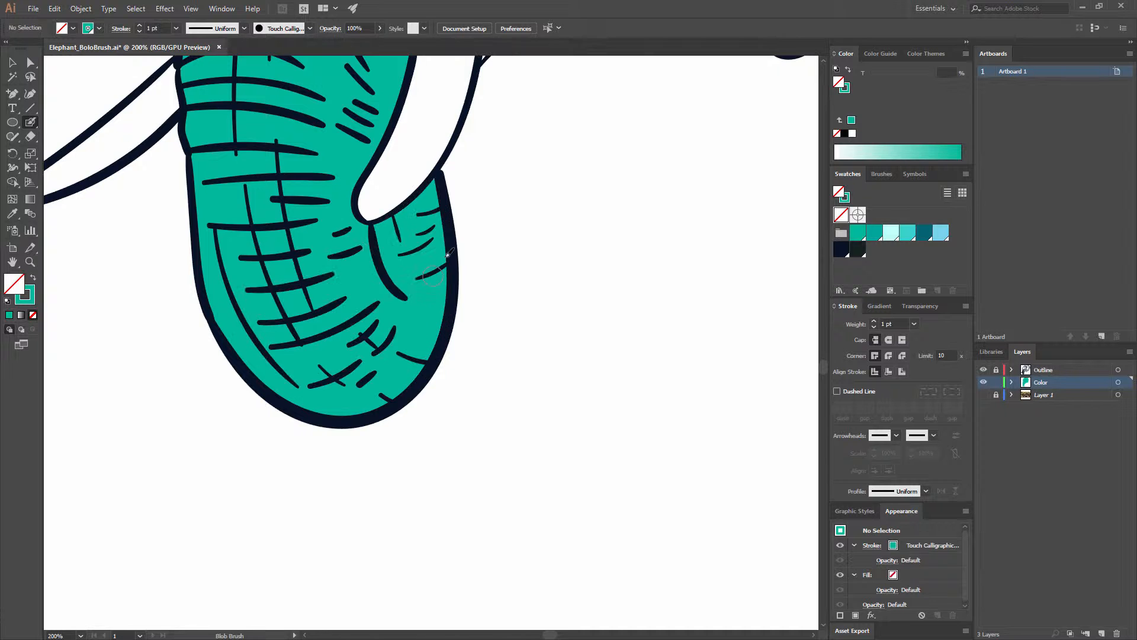
- Fill the white strip along the jawline with teal, down to the narrow corner behind the near tusk
{"action": "key", "text": "space"}
{"action": "left_click_drag", "start_coordinate": [487, 325], "coordinate": [480, 358]}
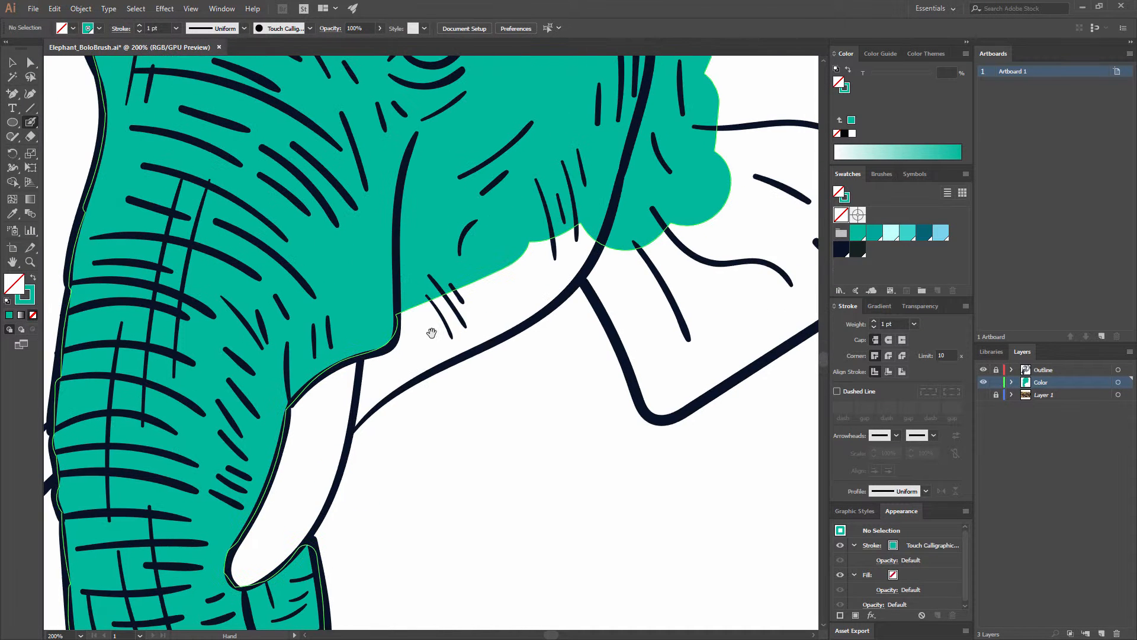
{"action": "mouse_move", "coordinate": [431, 325]}
{"action": "left_mouse_down"}
{"action": "mouse_move", "coordinate": [399, 346]}
{"action": "mouse_move", "coordinate": [382, 337]}
{"action": "mouse_move", "coordinate": [393, 280]}
{"action": "mouse_move", "coordinate": [452, 200]}
{"action": "mouse_move", "coordinate": [385, 264]}
{"action": "mouse_move", "coordinate": [478, 238]}
{"action": "mouse_move", "coordinate": [574, 162]}
{"action": "mouse_move", "coordinate": [434, 251]}
{"action": "mouse_move", "coordinate": [521, 165]}
{"action": "left_mouse_up"}
{"action": "key", "text": "space"}
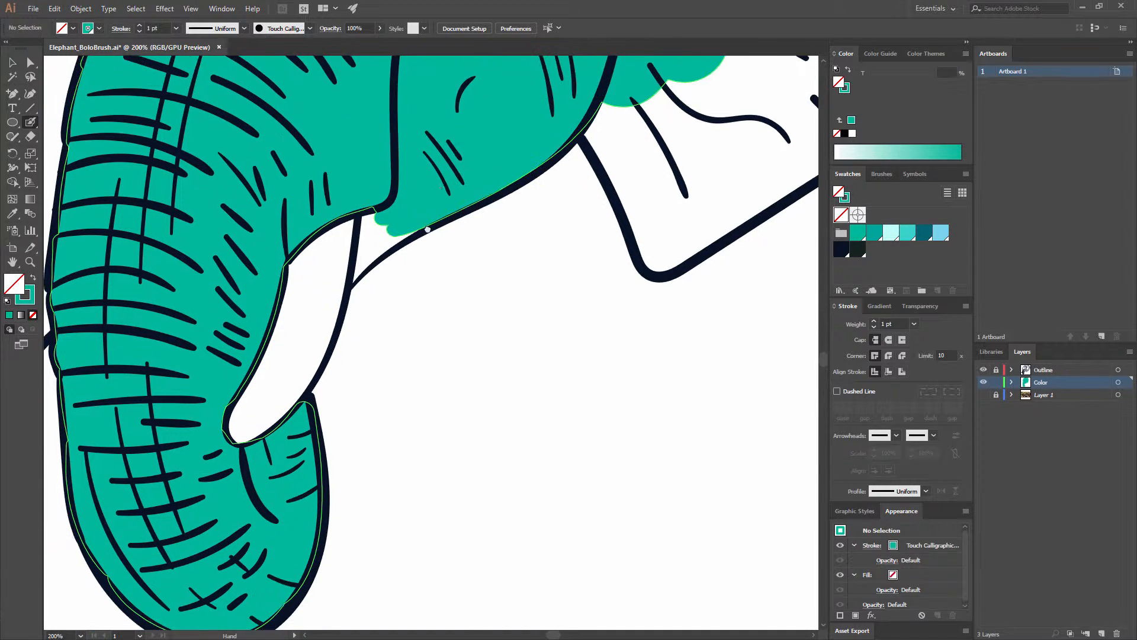
{"action": "key", "text": "ctrl+equal"}
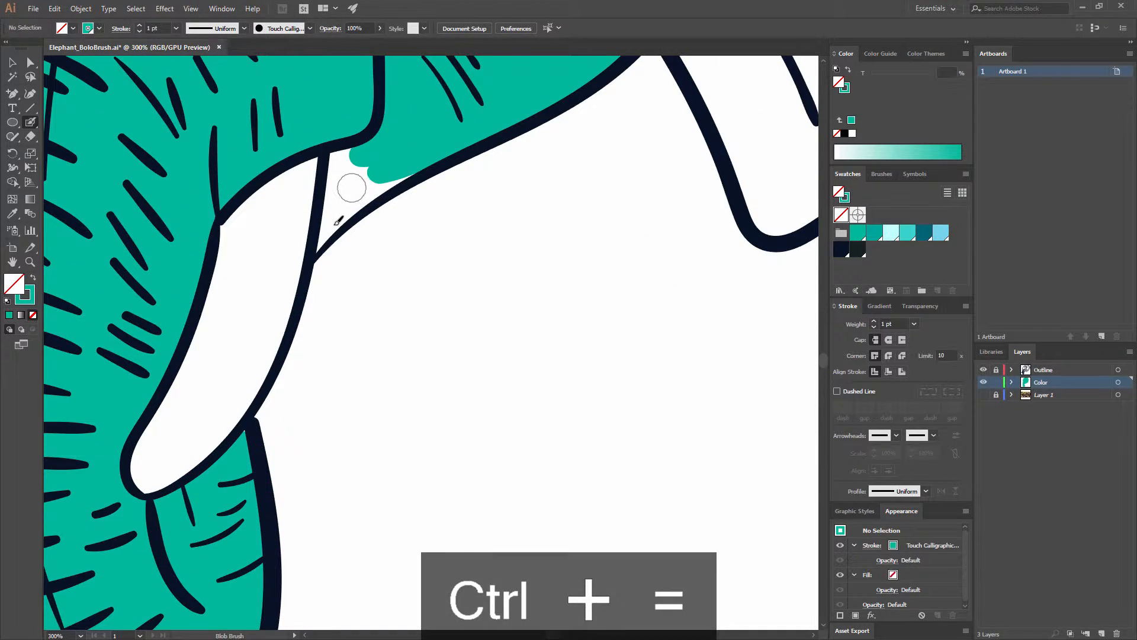
{"action": "mouse_move", "coordinate": [315, 252]}
{"action": "left_mouse_down"}
{"action": "mouse_move", "coordinate": [342, 145]}
{"action": "mouse_move", "coordinate": [327, 241]}
{"action": "mouse_move", "coordinate": [407, 164]}
{"action": "mouse_move", "coordinate": [346, 205]}
{"action": "mouse_move", "coordinate": [363, 175]}
{"action": "mouse_move", "coordinate": [336, 214]}
{"action": "mouse_move", "coordinate": [340, 178]}
{"action": "left_mouse_up"}
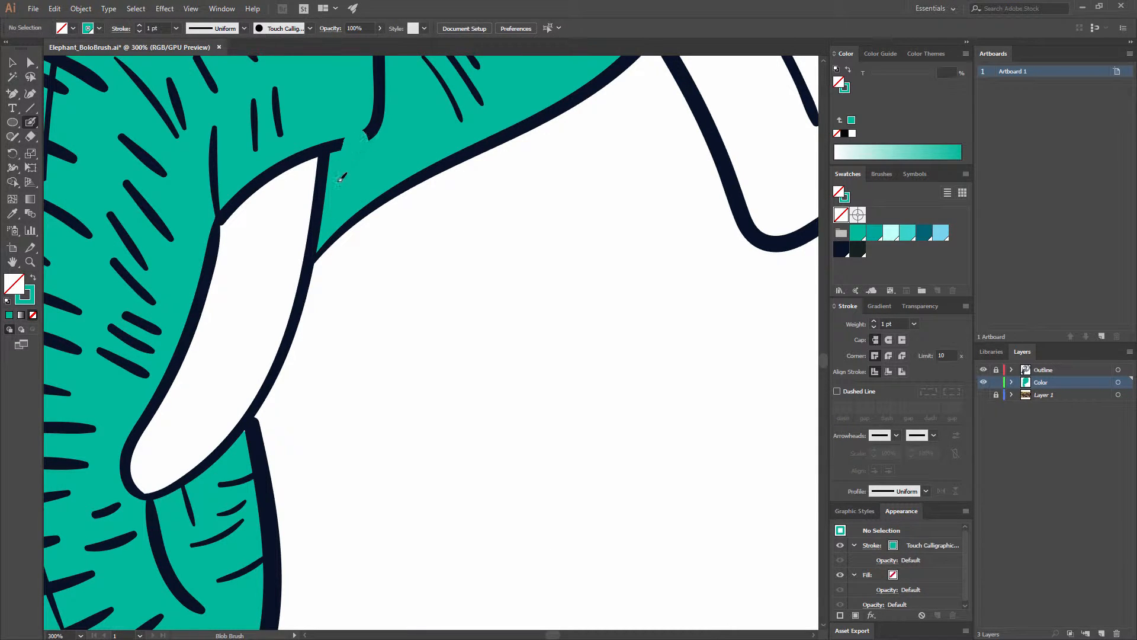
- Paint the bottom of the near ear teal, following its lower outline from the jaw up toward the outer edge
{"action": "key", "text": "ctrl+minus"}
{"action": "key", "text": "ctrl+minus"}
{"action": "key", "text": "ctrl+minus"}
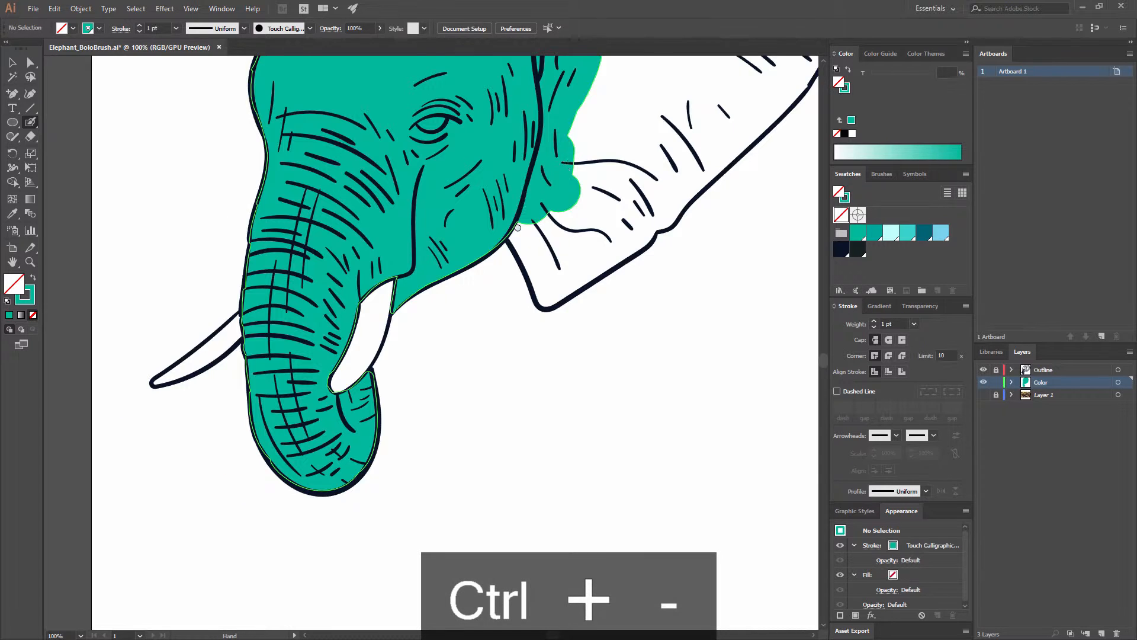
{"action": "left_click_drag", "start_coordinate": [502, 264], "coordinate": [407, 252]}
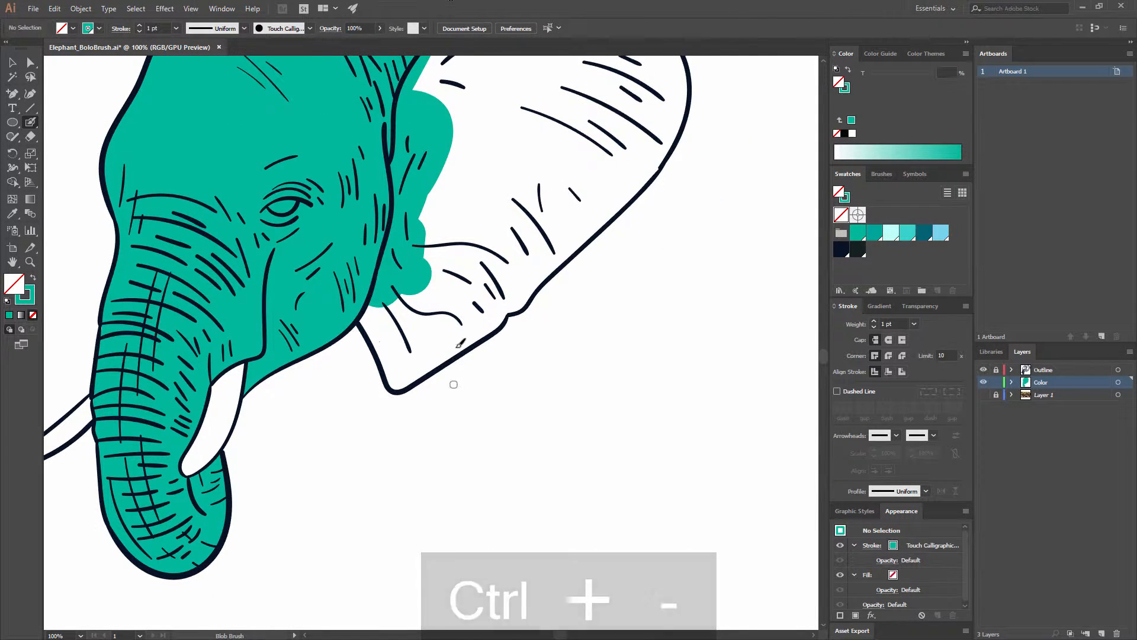
{"action": "key", "text": "ctrl+equal"}
{"action": "key", "text": "ctrl+equal"}
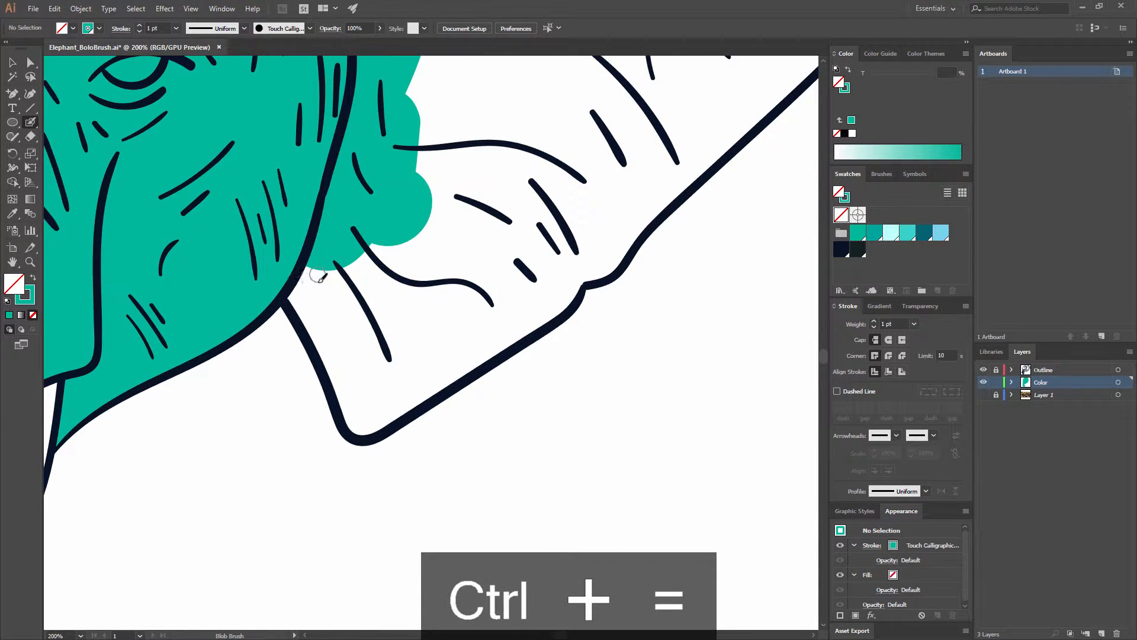
{"action": "mouse_move", "coordinate": [309, 304]}
{"action": "left_mouse_down"}
{"action": "mouse_move", "coordinate": [335, 264]}
{"action": "mouse_move", "coordinate": [390, 251]}
{"action": "mouse_move", "coordinate": [332, 362]}
{"action": "mouse_move", "coordinate": [357, 413]}
{"action": "mouse_move", "coordinate": [403, 409]}
{"action": "mouse_move", "coordinate": [548, 278]}
{"action": "mouse_move", "coordinate": [365, 370]}
{"action": "mouse_move", "coordinate": [385, 350]}
{"action": "mouse_move", "coordinate": [548, 288]}
{"action": "mouse_move", "coordinate": [488, 347]}
{"action": "left_mouse_up"}
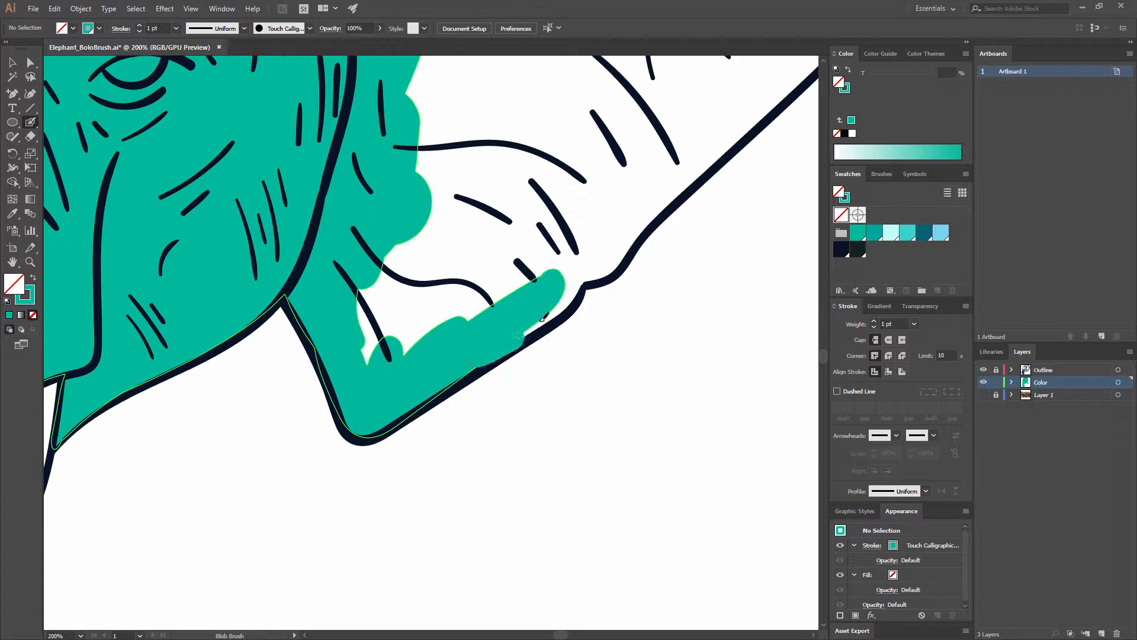
{"action": "mouse_move", "coordinate": [543, 319]}
{"action": "left_mouse_down"}
{"action": "mouse_move", "coordinate": [579, 278]}
{"action": "mouse_move", "coordinate": [415, 357]}
{"action": "mouse_move", "coordinate": [461, 311]}
{"action": "mouse_move", "coordinate": [422, 313]}
{"action": "mouse_move", "coordinate": [390, 244]}
{"action": "mouse_move", "coordinate": [402, 216]}
{"action": "mouse_move", "coordinate": [402, 227]}
{"action": "mouse_move", "coordinate": [427, 223]}
{"action": "mouse_move", "coordinate": [421, 270]}
{"action": "mouse_move", "coordinate": [469, 244]}
{"action": "mouse_move", "coordinate": [498, 256]}
{"action": "mouse_move", "coordinate": [562, 245]}
{"action": "mouse_move", "coordinate": [598, 265]}
{"action": "mouse_move", "coordinate": [620, 252]}
{"action": "mouse_move", "coordinate": [638, 220]}
{"action": "left_mouse_up"}
{"action": "mouse_move", "coordinate": [604, 270]}
{"action": "left_mouse_down"}
{"action": "mouse_move", "coordinate": [594, 243]}
{"action": "mouse_move", "coordinate": [620, 230]}
{"action": "left_mouse_up"}
{"action": "key", "text": "space"}
{"action": "mouse_move", "coordinate": [662, 183]}
{"action": "left_mouse_down"}
{"action": "mouse_move", "coordinate": [543, 278]}
{"action": "mouse_move", "coordinate": [702, 139]}
{"action": "left_mouse_up"}
{"action": "left_click_drag", "start_coordinate": [412, 347], "coordinate": [635, 174]}
- Fill the small far ear above the head with teal, tracing inside its outline before covering the middle
{"action": "mouse_move", "coordinate": [624, 60]}
{"action": "left_mouse_down"}
{"action": "mouse_move", "coordinate": [472, 274]}
{"action": "mouse_move", "coordinate": [561, 414]}
{"action": "left_mouse_up"}
{"action": "left_click_drag", "start_coordinate": [412, 302], "coordinate": [646, 478]}
{"action": "left_click_drag", "start_coordinate": [172, 327], "coordinate": [429, 297]}
{"action": "mouse_move", "coordinate": [211, 359]}
{"action": "left_mouse_down"}
{"action": "mouse_move", "coordinate": [250, 313]}
{"action": "mouse_move", "coordinate": [330, 281]}
{"action": "mouse_move", "coordinate": [362, 222]}
{"action": "mouse_move", "coordinate": [420, 167]}
{"action": "left_mouse_up"}
{"action": "mouse_move", "coordinate": [344, 275]}
{"action": "left_mouse_down"}
{"action": "mouse_move", "coordinate": [422, 183]}
{"action": "mouse_move", "coordinate": [418, 193]}
{"action": "mouse_move", "coordinate": [464, 205]}
{"action": "mouse_move", "coordinate": [489, 238]}
{"action": "left_mouse_up"}
{"action": "mouse_move", "coordinate": [400, 166]}
{"action": "left_mouse_down"}
{"action": "mouse_move", "coordinate": [478, 139]}
{"action": "mouse_move", "coordinate": [510, 153]}
{"action": "mouse_move", "coordinate": [497, 204]}
{"action": "mouse_move", "coordinate": [523, 168]}
{"action": "mouse_move", "coordinate": [492, 182]}
{"action": "mouse_move", "coordinate": [496, 219]}
{"action": "mouse_move", "coordinate": [468, 179]}
{"action": "mouse_move", "coordinate": [433, 173]}
{"action": "mouse_move", "coordinate": [472, 156]}
{"action": "mouse_move", "coordinate": [495, 169]}
{"action": "left_mouse_up"}
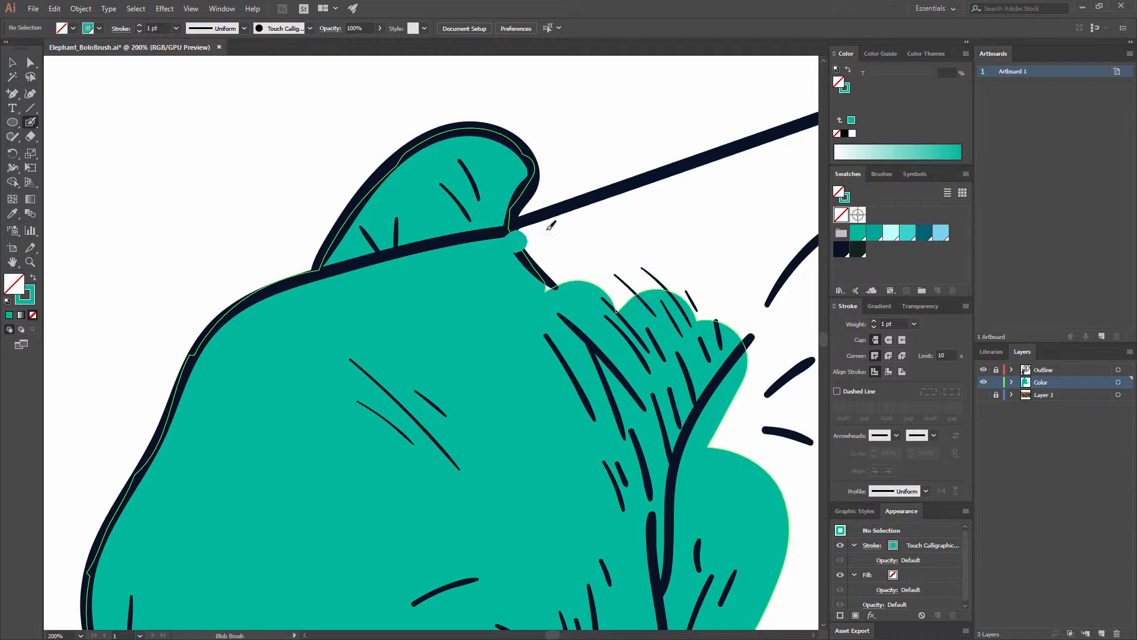
- Paint a teal band just beneath the near ear's top outline, starting where it joins the head
{"action": "mouse_move", "coordinate": [550, 230]}
{"action": "left_mouse_down"}
{"action": "mouse_move", "coordinate": [551, 254]}
{"action": "mouse_move", "coordinate": [609, 266]}
{"action": "left_mouse_up"}
{"action": "left_click_drag", "start_coordinate": [652, 247], "coordinate": [431, 279]}
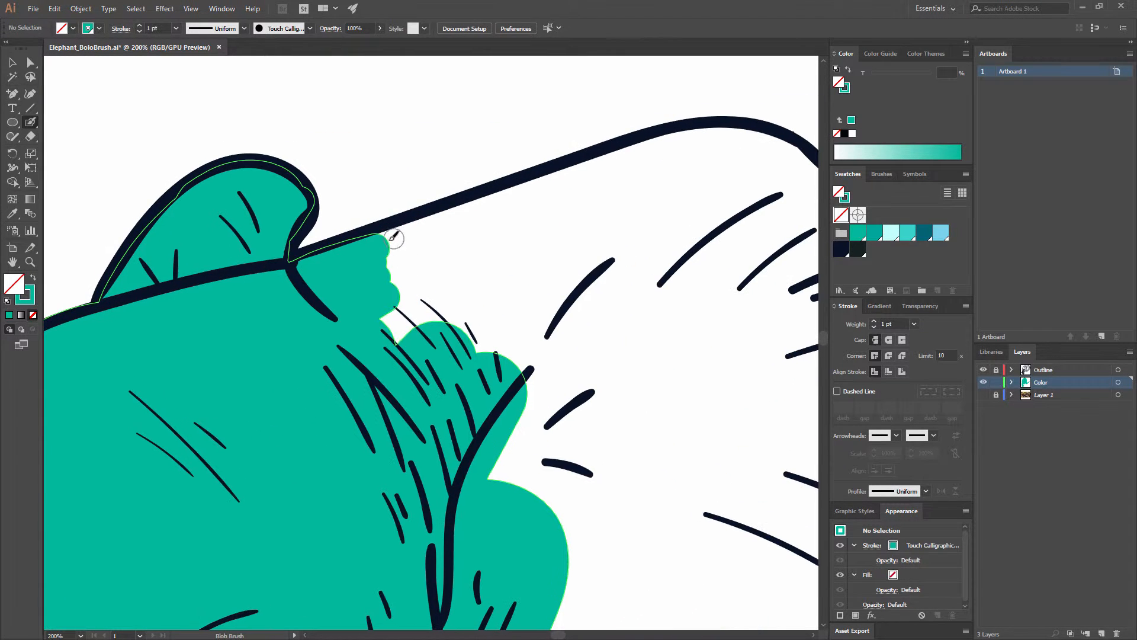
{"action": "mouse_move", "coordinate": [394, 238]}
{"action": "left_mouse_down"}
{"action": "mouse_move", "coordinate": [639, 158]}
{"action": "mouse_move", "coordinate": [733, 148]}
{"action": "mouse_move", "coordinate": [394, 258]}
{"action": "left_mouse_up"}
- Fill the white interior of the near ear with broad teal strokes, leaving a narrow margin at its outer outline
{"action": "key", "text": "ctrl+minus"}
{"action": "key", "text": "ctrl+minus"}
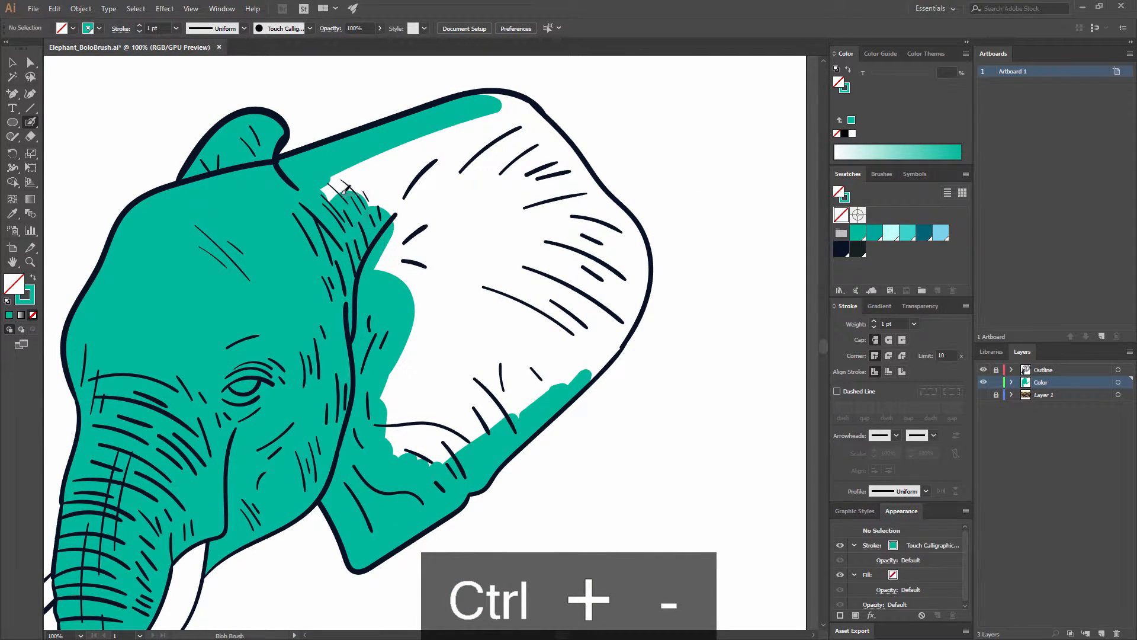
{"action": "mouse_move", "coordinate": [345, 189]}
{"action": "left_mouse_down"}
{"action": "mouse_move", "coordinate": [428, 136]}
{"action": "mouse_move", "coordinate": [459, 219]}
{"action": "mouse_move", "coordinate": [464, 283]}
{"action": "mouse_move", "coordinate": [367, 431]}
{"action": "mouse_move", "coordinate": [379, 460]}
{"action": "mouse_move", "coordinate": [483, 393]}
{"action": "mouse_move", "coordinate": [485, 415]}
{"action": "mouse_move", "coordinate": [595, 326]}
{"action": "mouse_move", "coordinate": [556, 284]}
{"action": "left_mouse_up"}
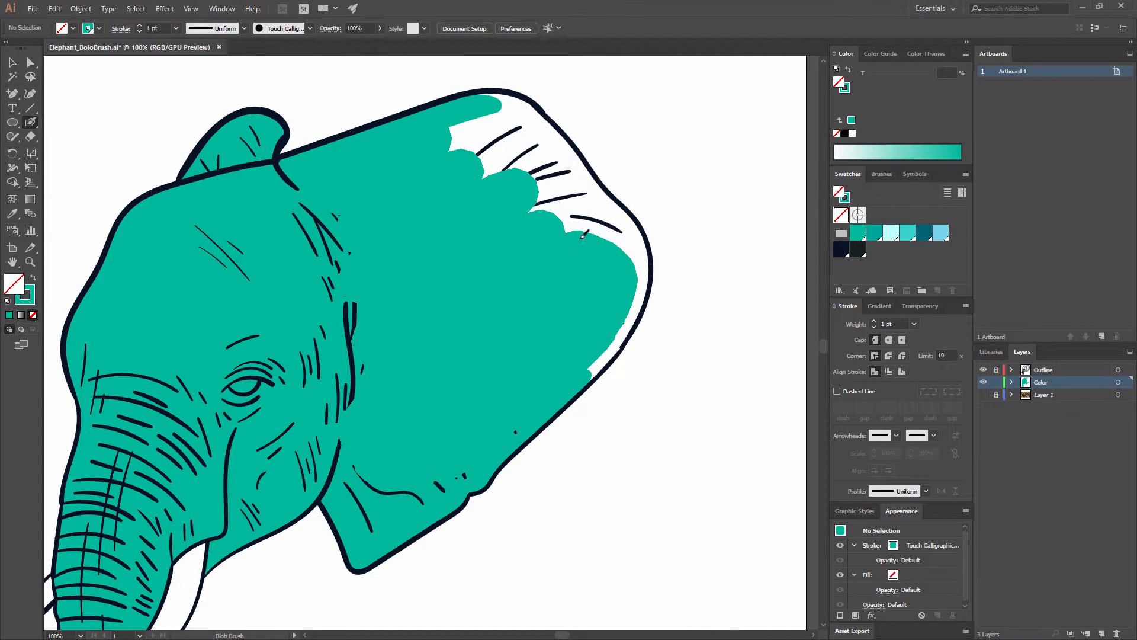
{"action": "mouse_move", "coordinate": [583, 236]}
{"action": "left_mouse_down"}
{"action": "mouse_move", "coordinate": [533, 182]}
{"action": "mouse_move", "coordinate": [462, 148]}
{"action": "mouse_move", "coordinate": [511, 136]}
{"action": "mouse_move", "coordinate": [592, 221]}
{"action": "left_mouse_up"}
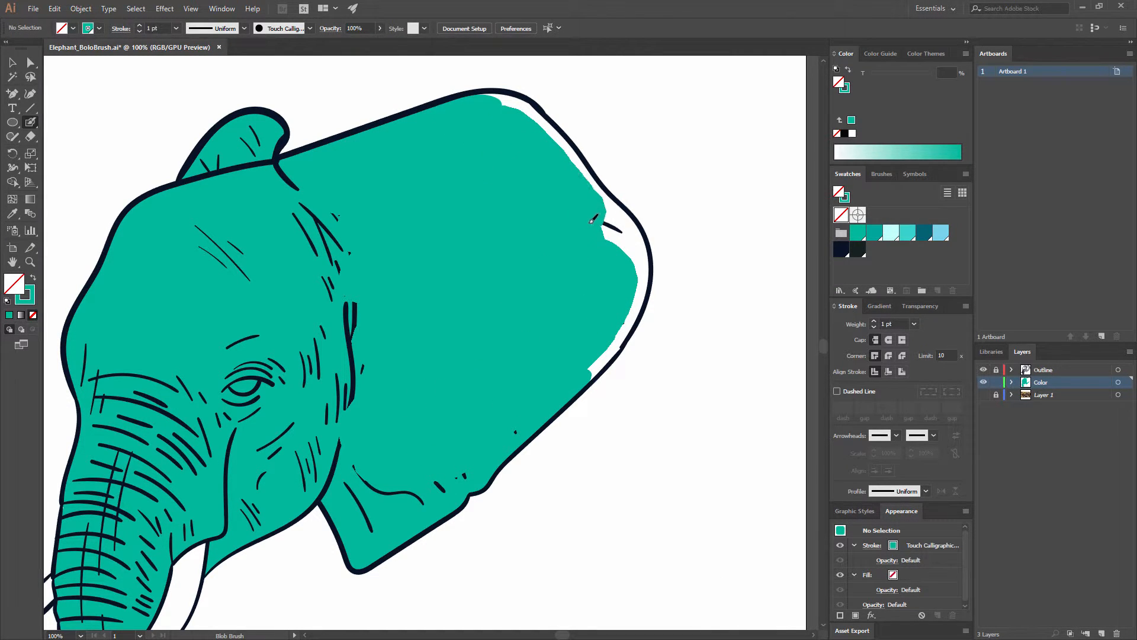
{"action": "left_click_drag", "start_coordinate": [617, 271], "coordinate": [617, 268]}
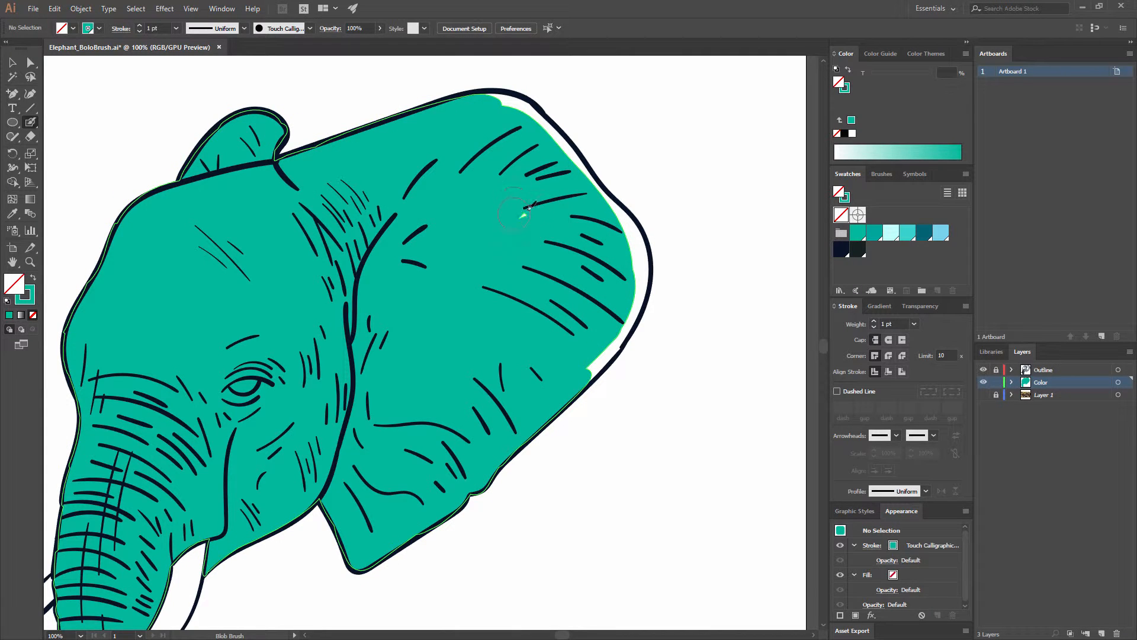
- Extend the teal to the near ear's lower outer outline and erase the paint that spills past it
{"action": "key", "text": "ctrl+equal"}
{"action": "key", "text": "ctrl+equal"}
{"action": "key", "text": "ctrl+equal"}
{"action": "mouse_move", "coordinate": [660, 353]}
{"action": "left_mouse_down"}
{"action": "mouse_move", "coordinate": [427, 272]}
{"action": "mouse_move", "coordinate": [324, 329]}
{"action": "mouse_move", "coordinate": [432, 233]}
{"action": "mouse_move", "coordinate": [456, 246]}
{"action": "mouse_move", "coordinate": [455, 320]}
{"action": "left_mouse_up"}
{"action": "key", "text": "e"}
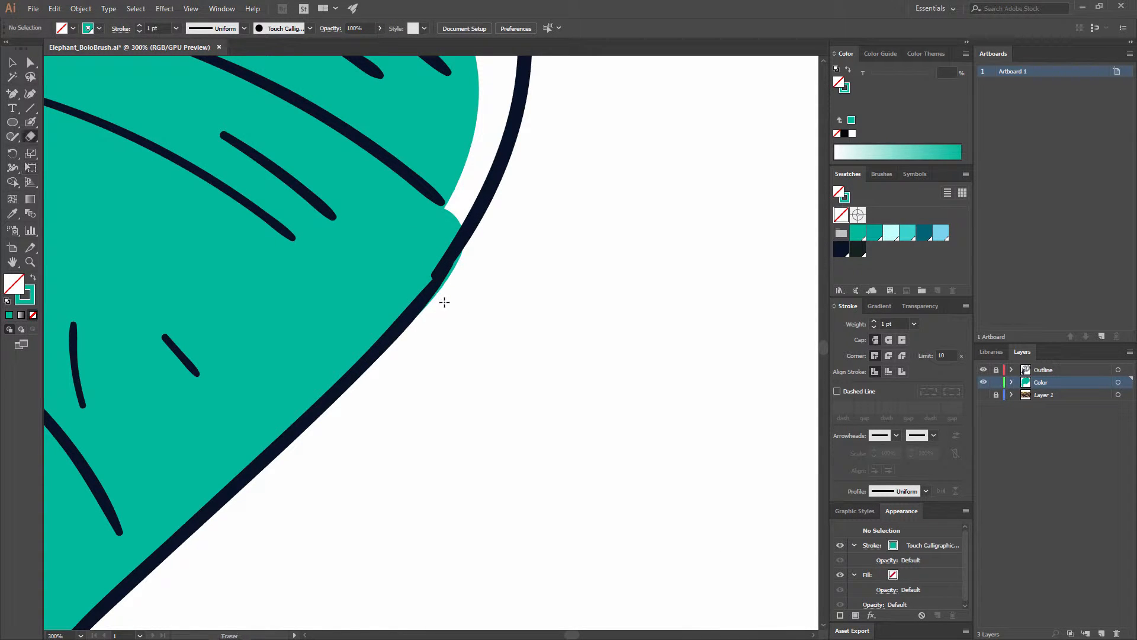
{"action": "mouse_move", "coordinate": [433, 311]}
{"action": "left_mouse_down"}
{"action": "mouse_move", "coordinate": [474, 236]}
{"action": "mouse_move", "coordinate": [484, 264]}
{"action": "left_mouse_up"}
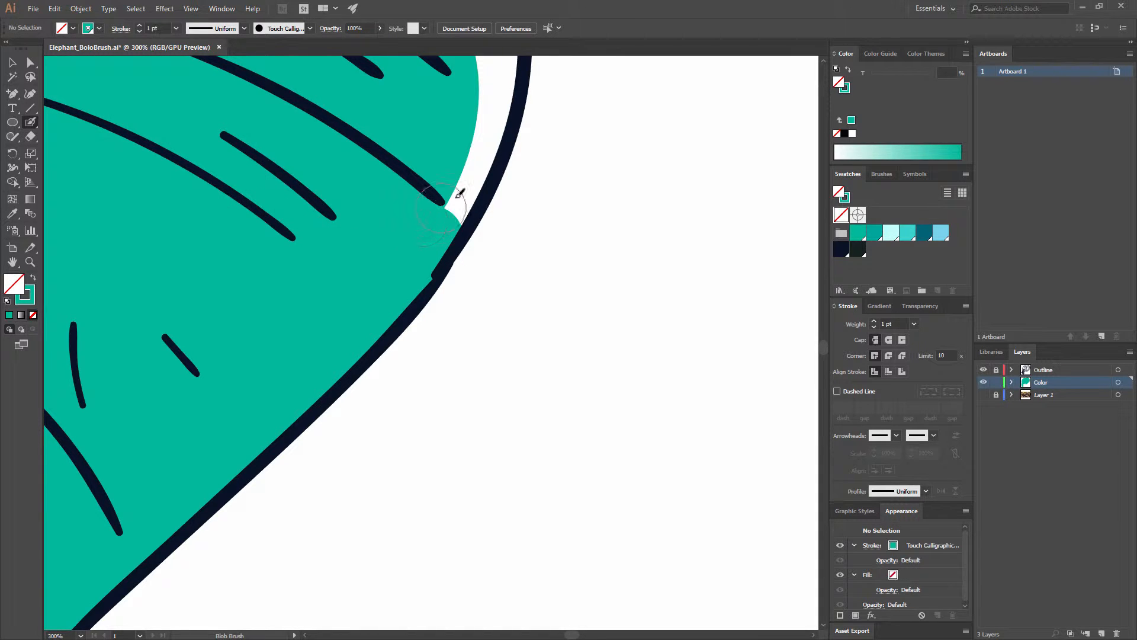
- Paint teal up the rounded outer edge of the near ear and erase the spill outside the outline
{"action": "mouse_move", "coordinate": [462, 208]}
{"action": "left_mouse_down"}
{"action": "mouse_move", "coordinate": [410, 334]}
{"action": "mouse_move", "coordinate": [382, 364]}
{"action": "mouse_move", "coordinate": [423, 252]}
{"action": "mouse_move", "coordinate": [417, 158]}
{"action": "mouse_move", "coordinate": [452, 333]}
{"action": "left_mouse_up"}
{"action": "mouse_move", "coordinate": [362, 155]}
{"action": "left_mouse_down"}
{"action": "mouse_move", "coordinate": [394, 186]}
{"action": "mouse_move", "coordinate": [453, 329]}
{"action": "left_mouse_up"}
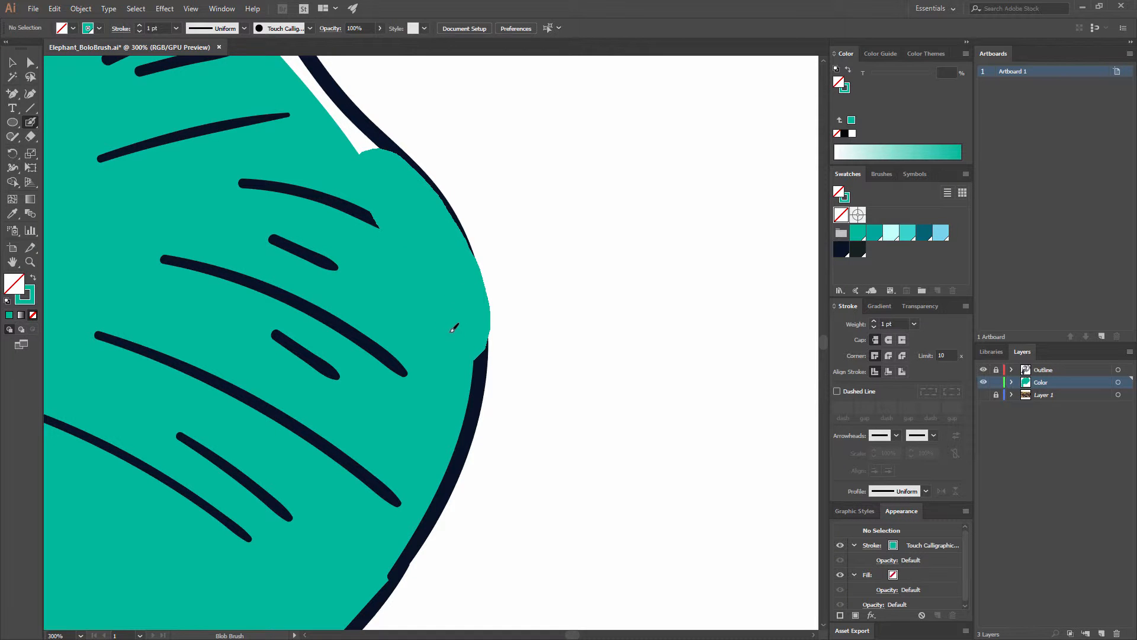
{"action": "key", "text": "shift+e"}
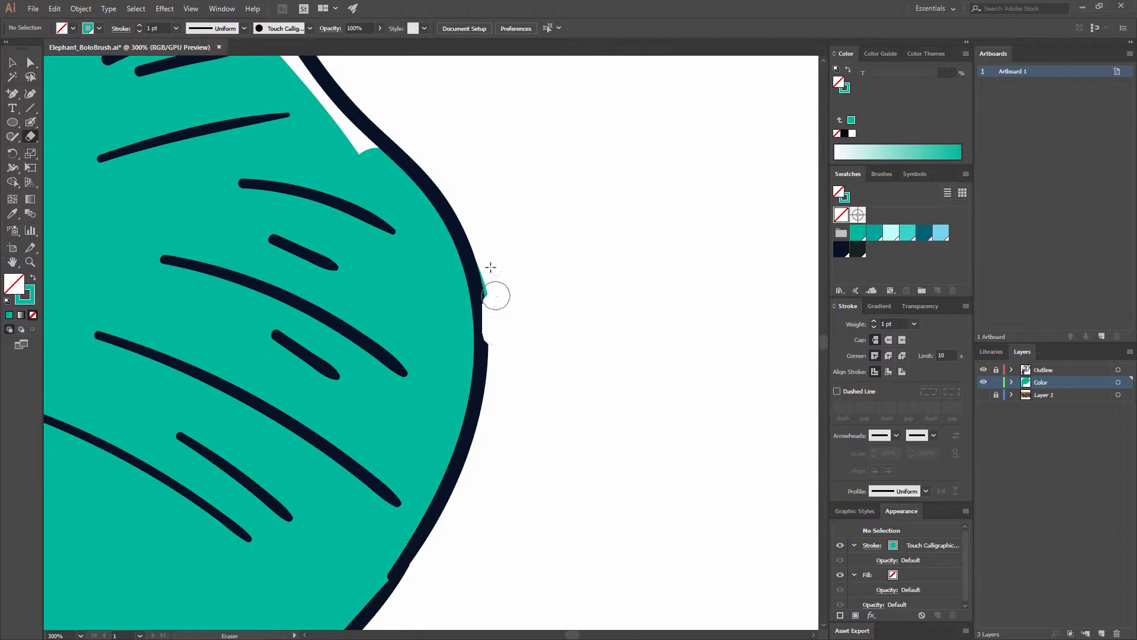
{"action": "left_click_drag", "start_coordinate": [497, 295], "coordinate": [497, 260]}
- Fill the remaining white gap along the near ear's upper outer edge with teal, up to its top corner
{"action": "left_click_drag", "start_coordinate": [349, 190], "coordinate": [455, 354]}
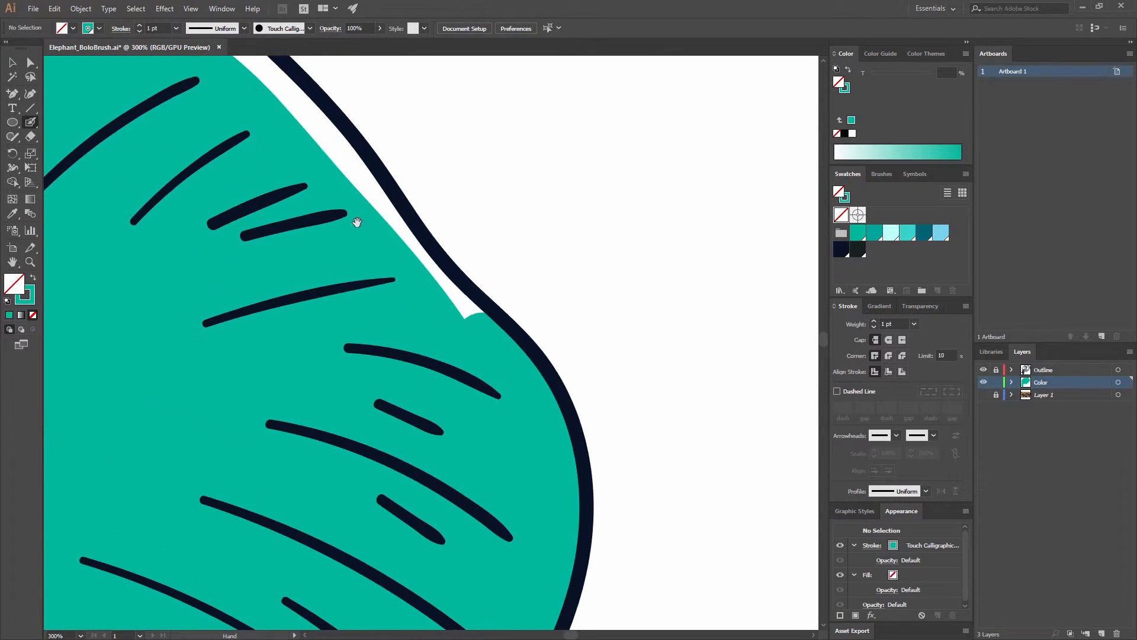
{"action": "left_click_drag", "start_coordinate": [355, 221], "coordinate": [397, 291]}
{"action": "mouse_move", "coordinate": [379, 213]}
{"action": "left_mouse_down"}
{"action": "mouse_move", "coordinate": [500, 372]}
{"action": "mouse_move", "coordinate": [522, 381]}
{"action": "left_mouse_up"}
{"action": "left_click_drag", "start_coordinate": [348, 256], "coordinate": [530, 415]}
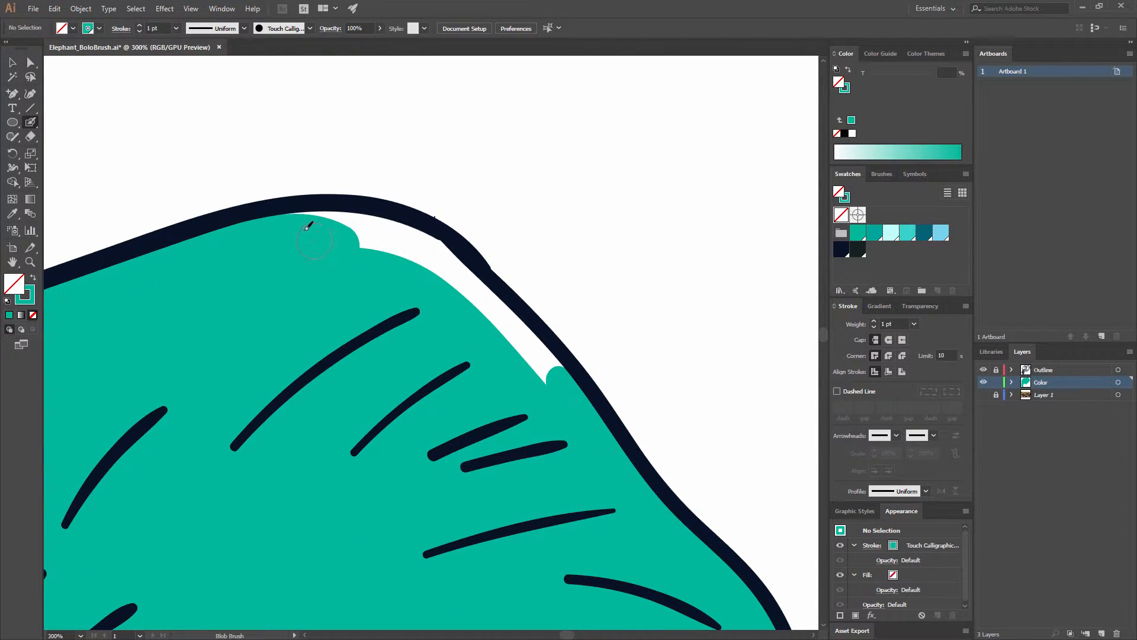
{"action": "mouse_move", "coordinate": [273, 211]}
{"action": "left_mouse_down"}
{"action": "mouse_move", "coordinate": [361, 218]}
{"action": "mouse_move", "coordinate": [470, 284]}
{"action": "mouse_move", "coordinate": [537, 374]}
{"action": "left_mouse_up"}
- Choose the pale cyan swatch (R=194 G=255 B=253) and swap fill and stroke so the brush paints with it
{"action": "key", "text": "ctrl+minus"}
{"action": "key", "text": "ctrl+minus"}
{"action": "key", "text": "ctrl+minus"}
{"action": "key", "text": "ctrl+minus"}
{"action": "key", "text": "ctrl+minus"}
{"action": "key", "text": "ctrl+minus"}
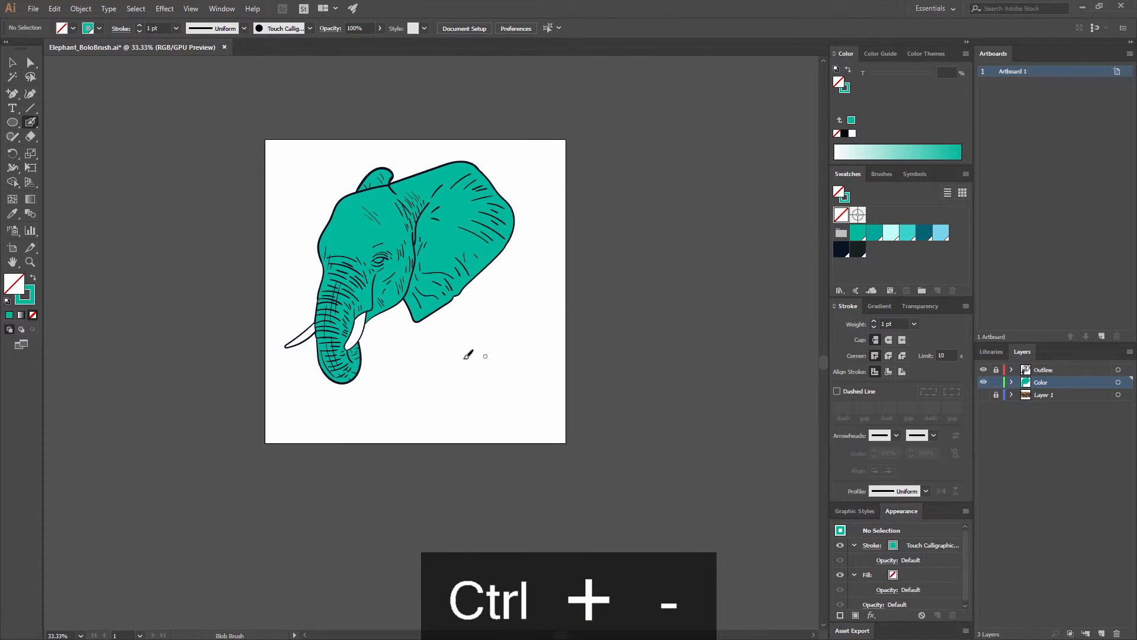
{"action": "left_click_drag", "start_coordinate": [466, 357], "coordinate": [501, 375]}
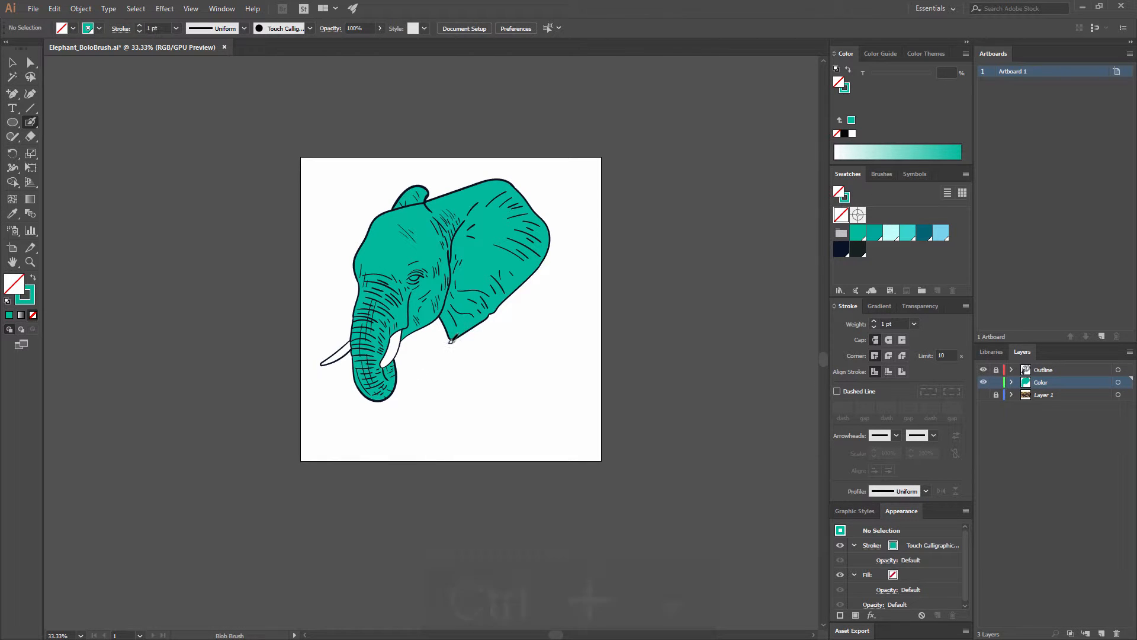
{"action": "key", "text": "ctrl+equal"}
{"action": "key", "text": "ctrl+equal"}
{"action": "key", "text": "ctrl+equal"}
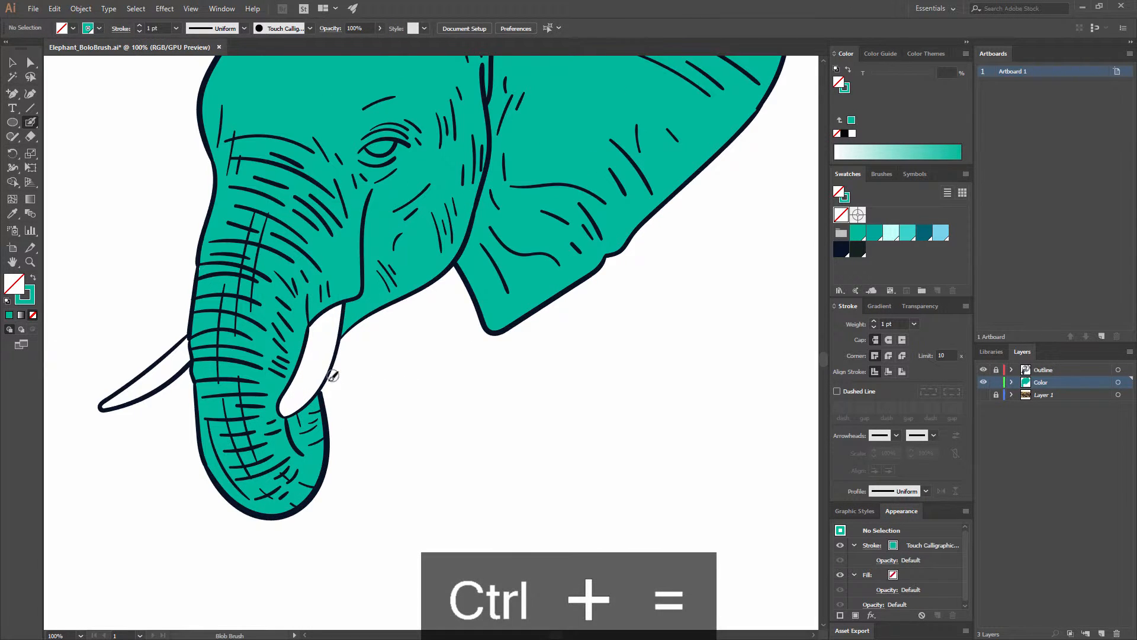
{"action": "left_click_drag", "start_coordinate": [330, 375], "coordinate": [374, 315]}
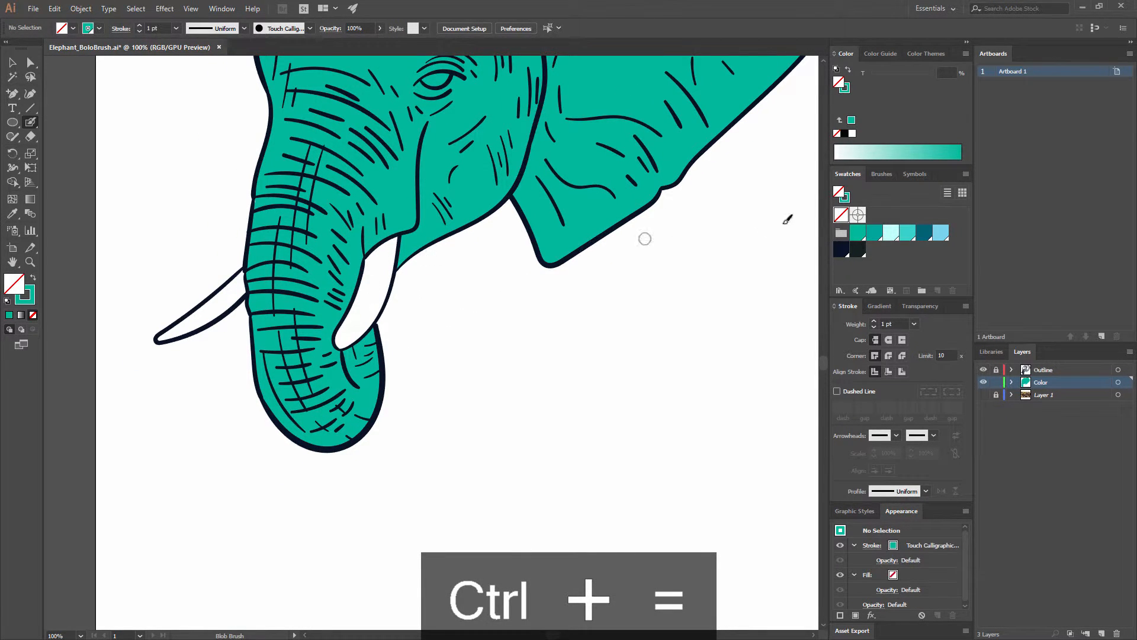
{"action": "left_click", "coordinate": [890, 233]}
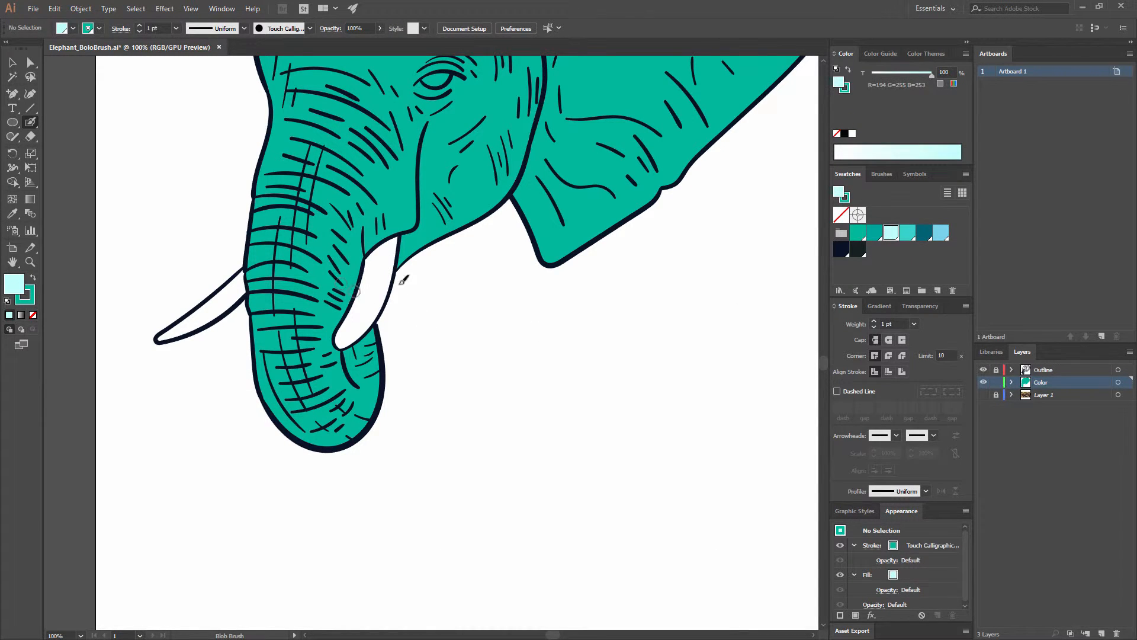
{"action": "left_click", "coordinate": [33, 279]}
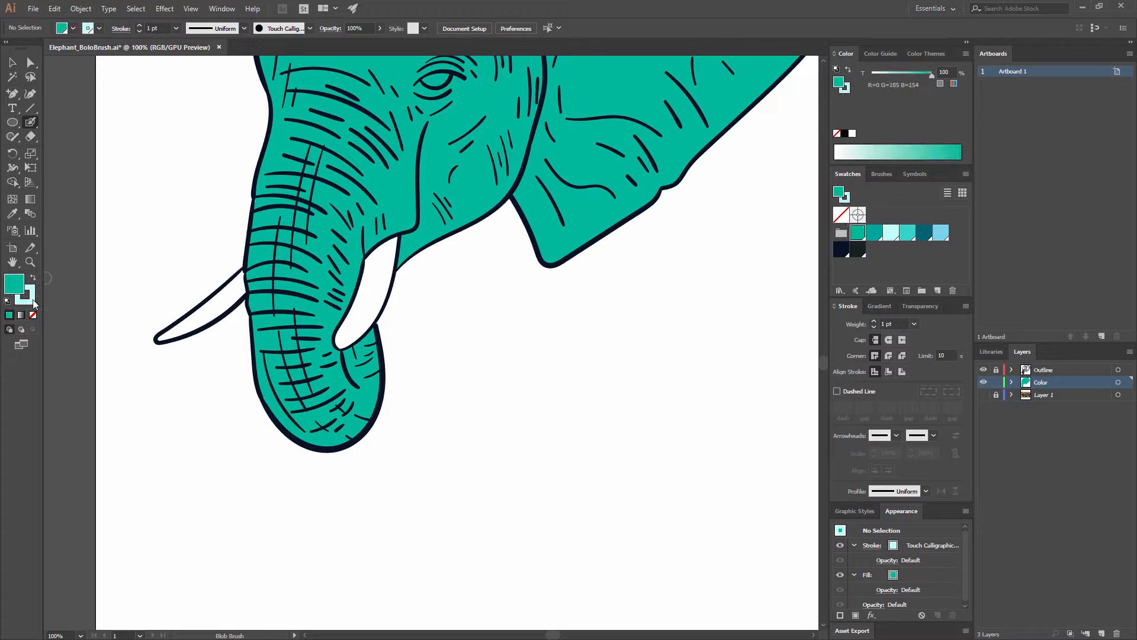
- Paint the near tusk pale cyan from its tip upward, covering the width between both outlines
{"action": "key", "text": "ctrl+equal"}
{"action": "key", "text": "ctrl+equal"}
{"action": "key", "text": "ctrl+equal"}
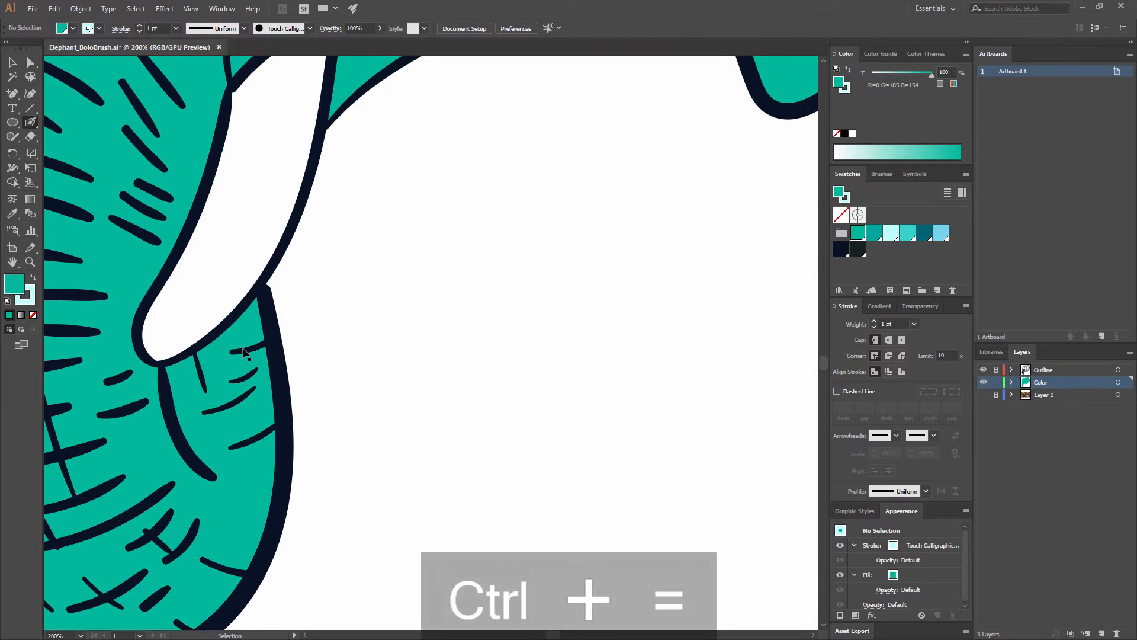
{"action": "mouse_move", "coordinate": [172, 352]}
{"action": "left_mouse_down"}
{"action": "mouse_move", "coordinate": [165, 309]}
{"action": "mouse_move", "coordinate": [194, 268]}
{"action": "left_mouse_up"}
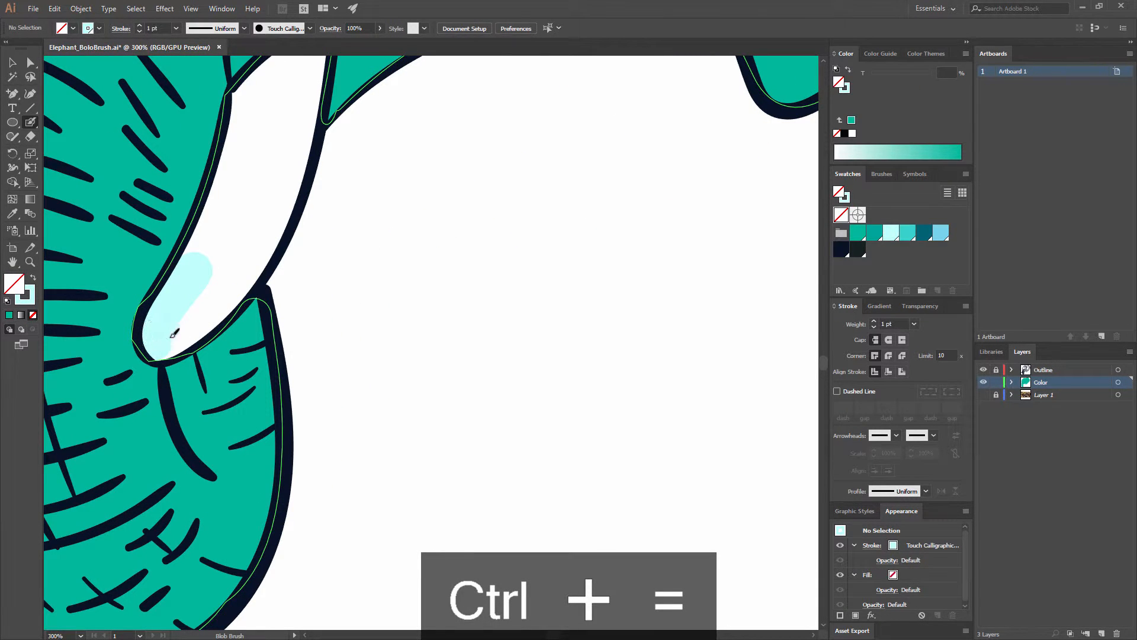
{"action": "mouse_move", "coordinate": [170, 335]}
{"action": "left_mouse_down"}
{"action": "mouse_move", "coordinate": [260, 244]}
{"action": "mouse_move", "coordinate": [267, 216]}
{"action": "mouse_move", "coordinate": [252, 214]}
{"action": "mouse_move", "coordinate": [273, 284]}
{"action": "left_mouse_up"}
{"action": "mouse_move", "coordinate": [231, 312]}
{"action": "left_mouse_down"}
{"action": "mouse_move", "coordinate": [258, 275]}
{"action": "mouse_move", "coordinate": [209, 343]}
{"action": "mouse_move", "coordinate": [266, 240]}
{"action": "mouse_move", "coordinate": [255, 244]}
{"action": "mouse_move", "coordinate": [269, 169]}
{"action": "mouse_move", "coordinate": [287, 159]}
{"action": "mouse_move", "coordinate": [259, 269]}
{"action": "mouse_move", "coordinate": [302, 182]}
{"action": "mouse_move", "coordinate": [288, 276]}
{"action": "mouse_move", "coordinate": [307, 235]}
{"action": "mouse_move", "coordinate": [305, 260]}
{"action": "left_mouse_up"}
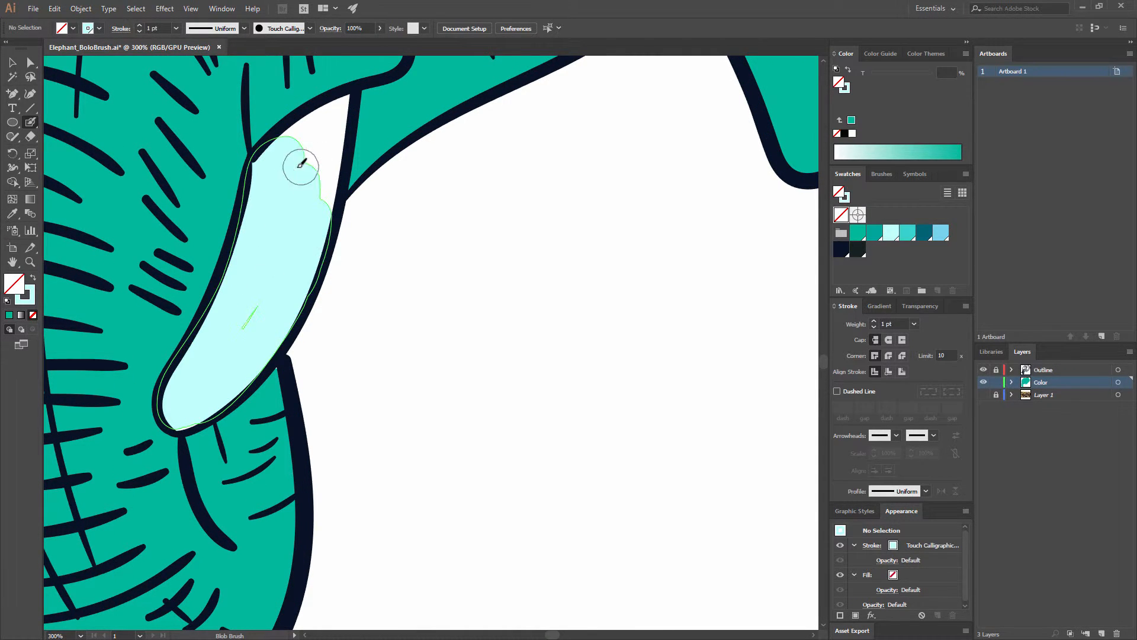
- Fill the remaining upper part of the near tusk with pale cyan up to its top corner, undoing the stroke that crosses the outline
{"action": "mouse_move", "coordinate": [297, 165]}
{"action": "left_mouse_down"}
{"action": "mouse_move", "coordinate": [314, 128]}
{"action": "mouse_move", "coordinate": [333, 114]}
{"action": "mouse_move", "coordinate": [334, 231]}
{"action": "left_mouse_up"}
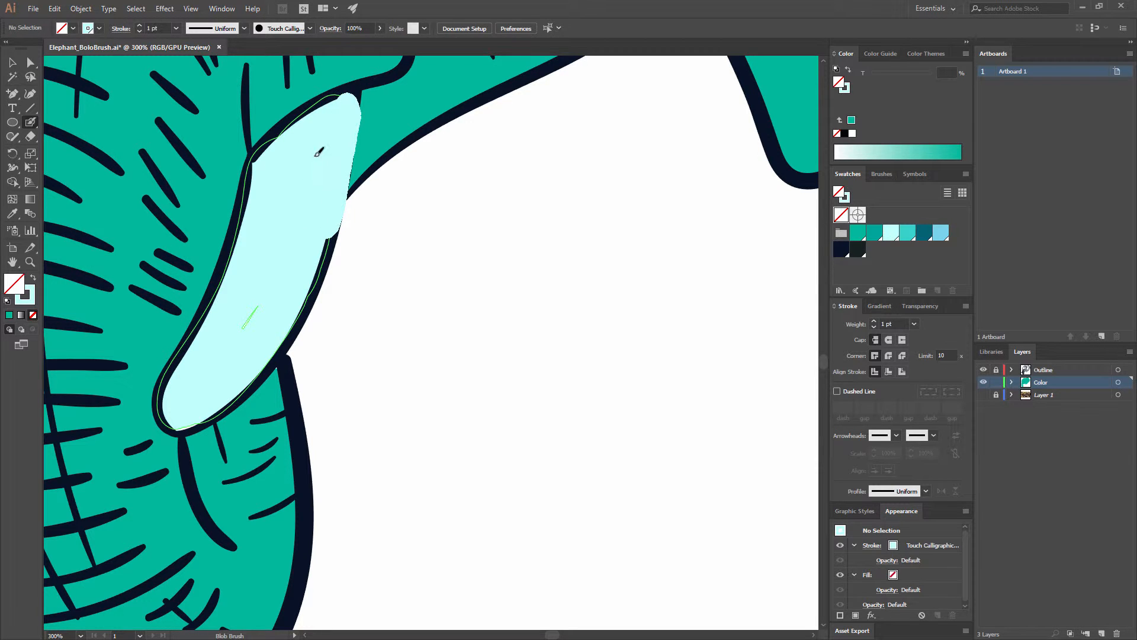
{"action": "mouse_move", "coordinate": [318, 152]}
{"action": "left_mouse_down"}
{"action": "mouse_move", "coordinate": [336, 172]}
{"action": "mouse_move", "coordinate": [362, 151]}
{"action": "left_mouse_up"}
{"action": "key", "text": "ctrl+z"}
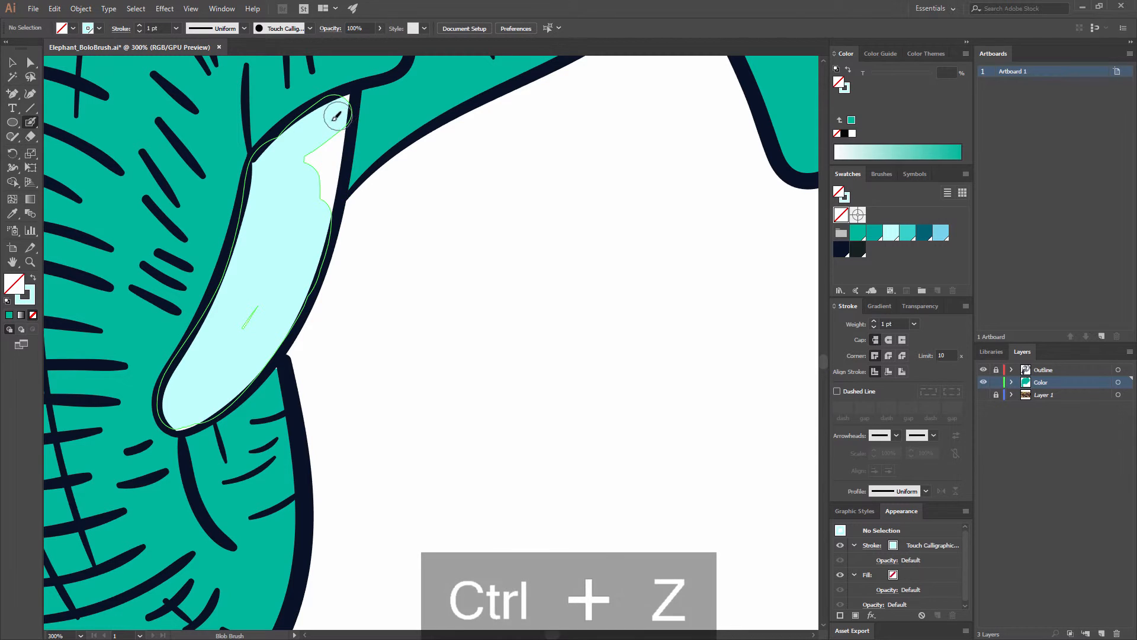
{"action": "left_click_drag", "start_coordinate": [350, 102], "coordinate": [329, 202]}
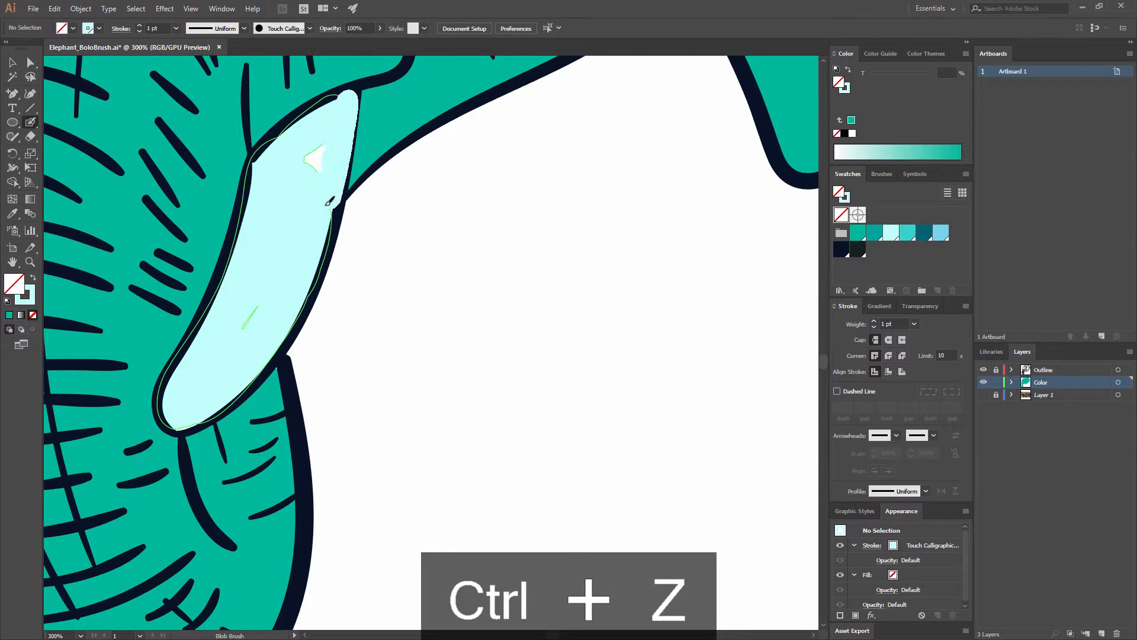
{"action": "left_click_drag", "start_coordinate": [259, 295], "coordinate": [261, 302]}
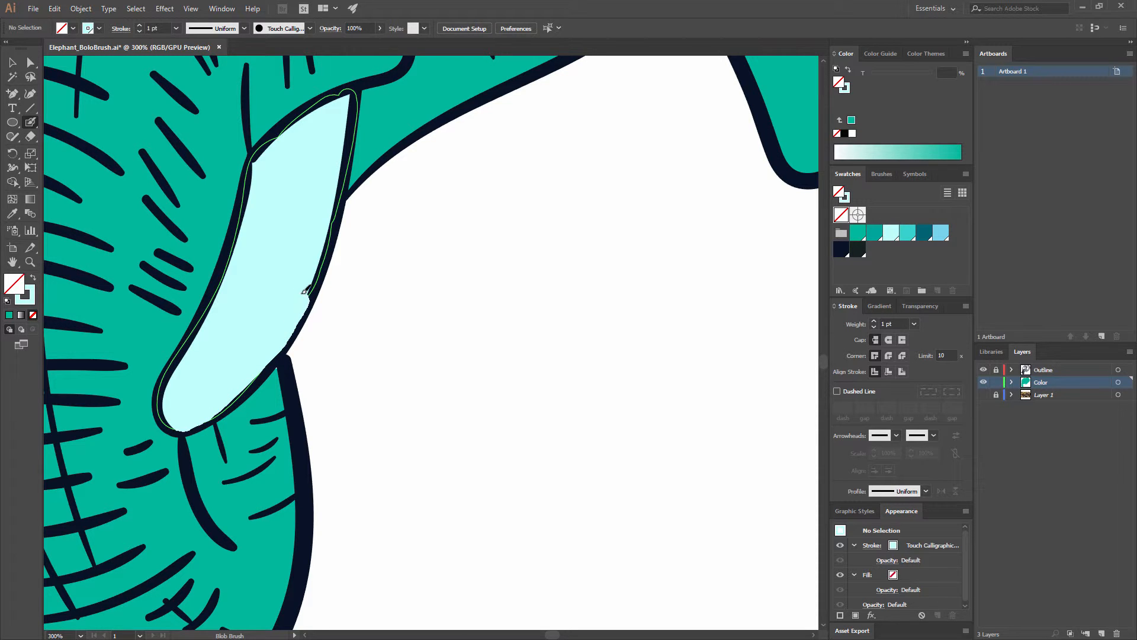
{"action": "left_click_drag", "start_coordinate": [313, 249], "coordinate": [208, 335]}
{"action": "left_click_drag", "start_coordinate": [240, 251], "coordinate": [252, 219]}
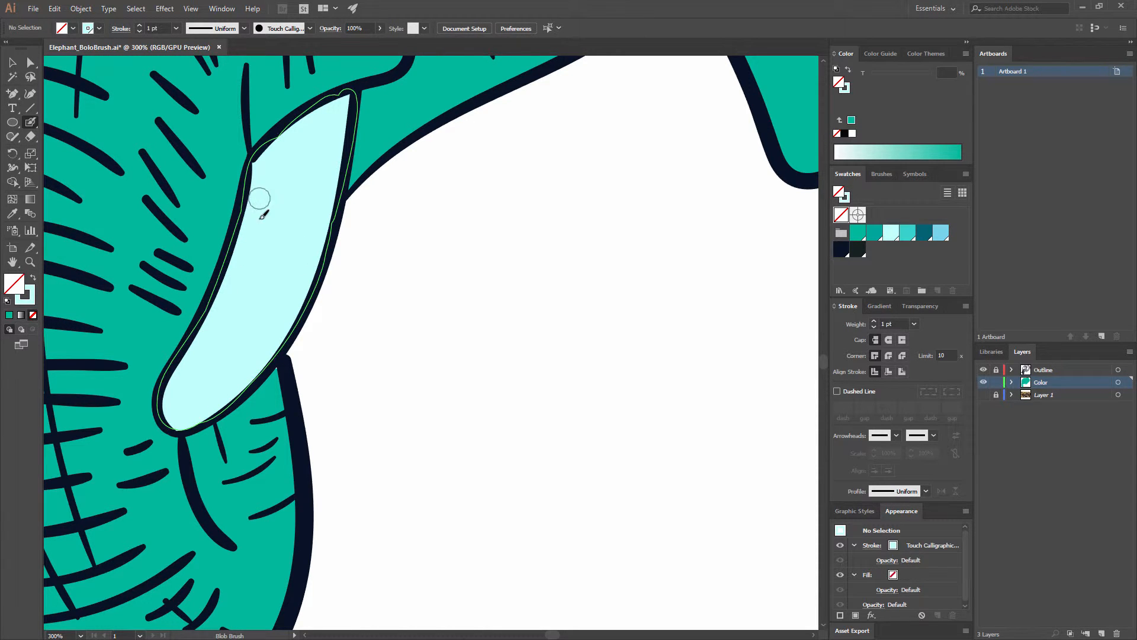
- Paint the far tusk pale cyan from its tip to where it meets the trunk, including the white gaps inside
{"action": "left_click_drag", "start_coordinate": [271, 282], "coordinate": [537, 350]}
{"action": "left_click_drag", "start_coordinate": [107, 371], "coordinate": [355, 249]}
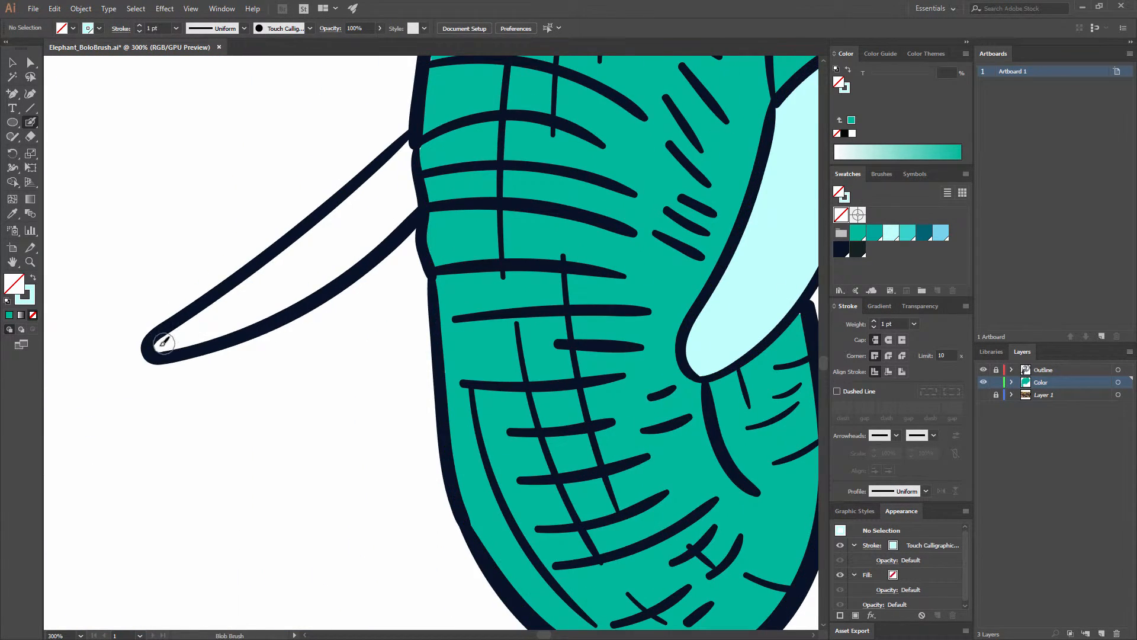
{"action": "left_click_drag", "start_coordinate": [157, 347], "coordinate": [312, 244]}
{"action": "mouse_move", "coordinate": [218, 321]}
{"action": "left_mouse_down"}
{"action": "mouse_move", "coordinate": [350, 246]}
{"action": "mouse_move", "coordinate": [367, 192]}
{"action": "mouse_move", "coordinate": [400, 163]}
{"action": "left_mouse_up"}
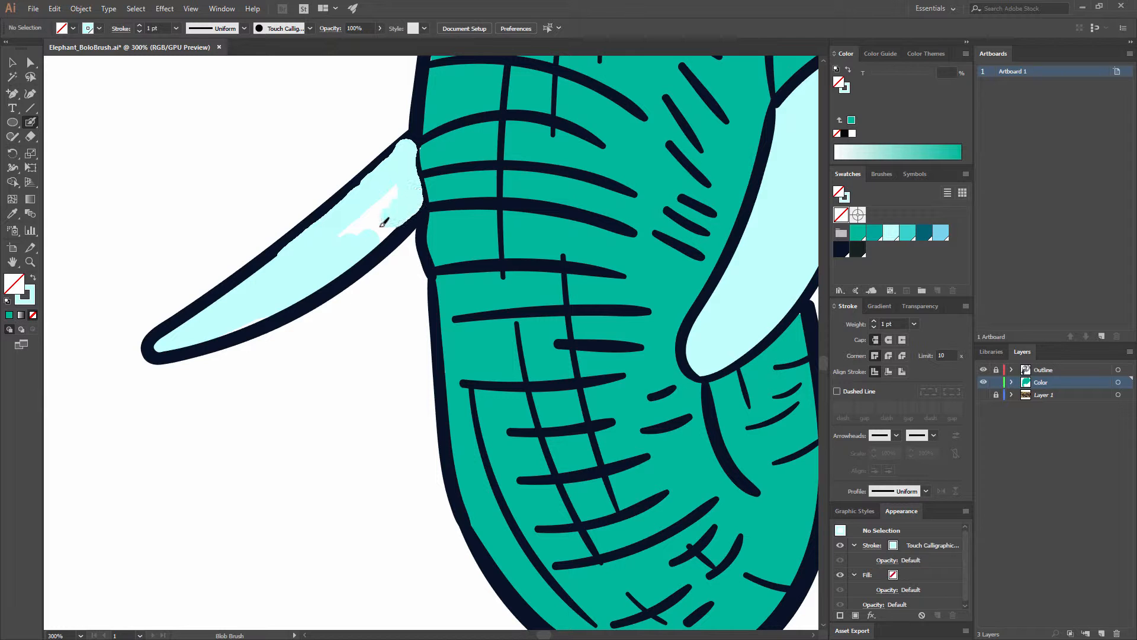
{"action": "left_click_drag", "start_coordinate": [361, 222], "coordinate": [415, 210]}
{"action": "left_click_drag", "start_coordinate": [485, 201], "coordinate": [427, 266]}
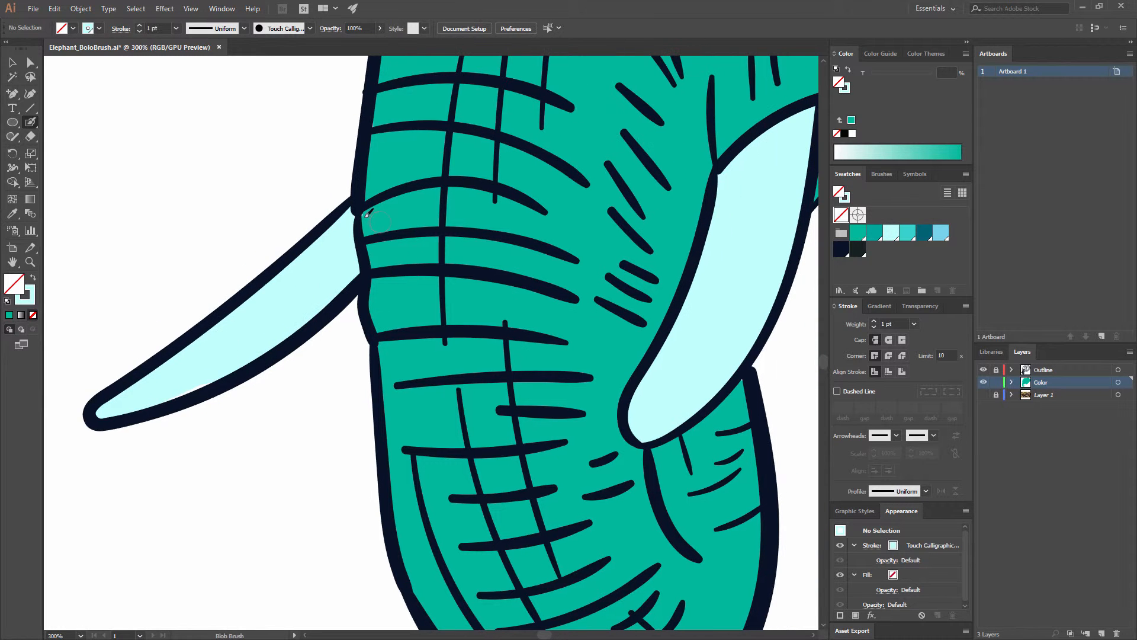
{"action": "key", "text": "v"}
{"action": "left_click", "coordinate": [367, 255]}
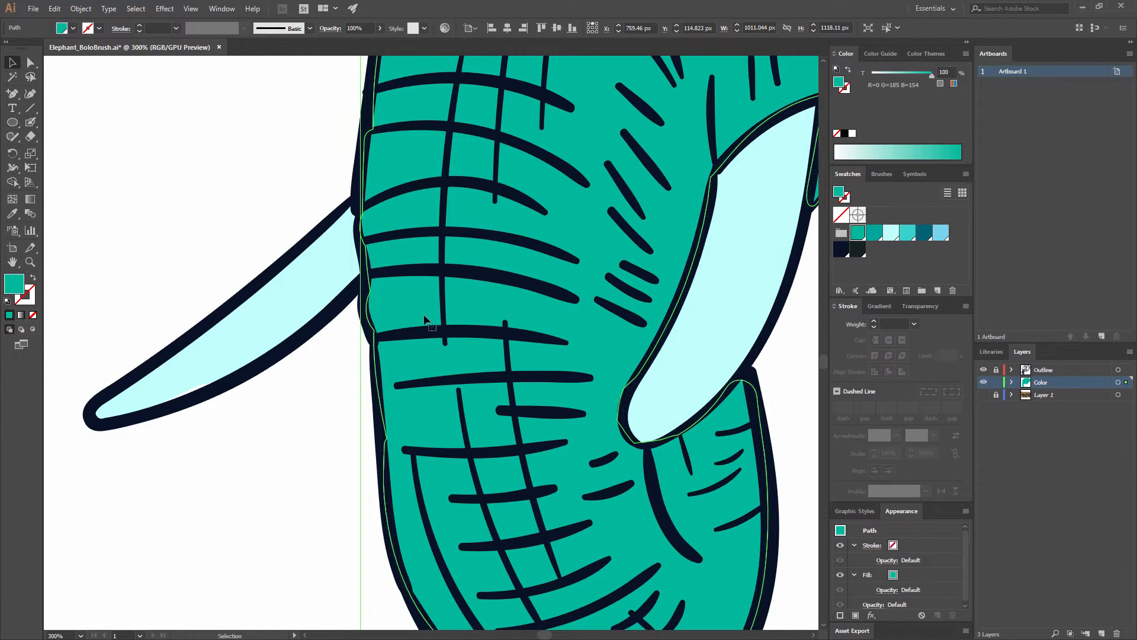
{"action": "key", "text": "shift+x"}
{"action": "key", "text": "ctrl+z"}
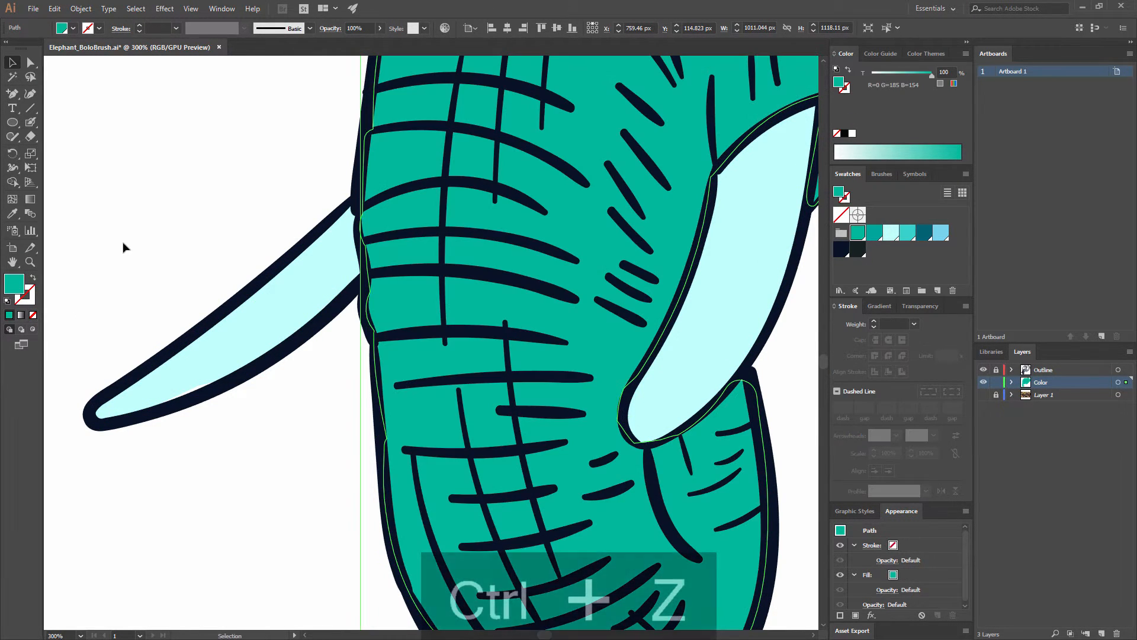
{"action": "left_click", "coordinate": [118, 206]}
{"action": "left_click", "coordinate": [33, 279]}
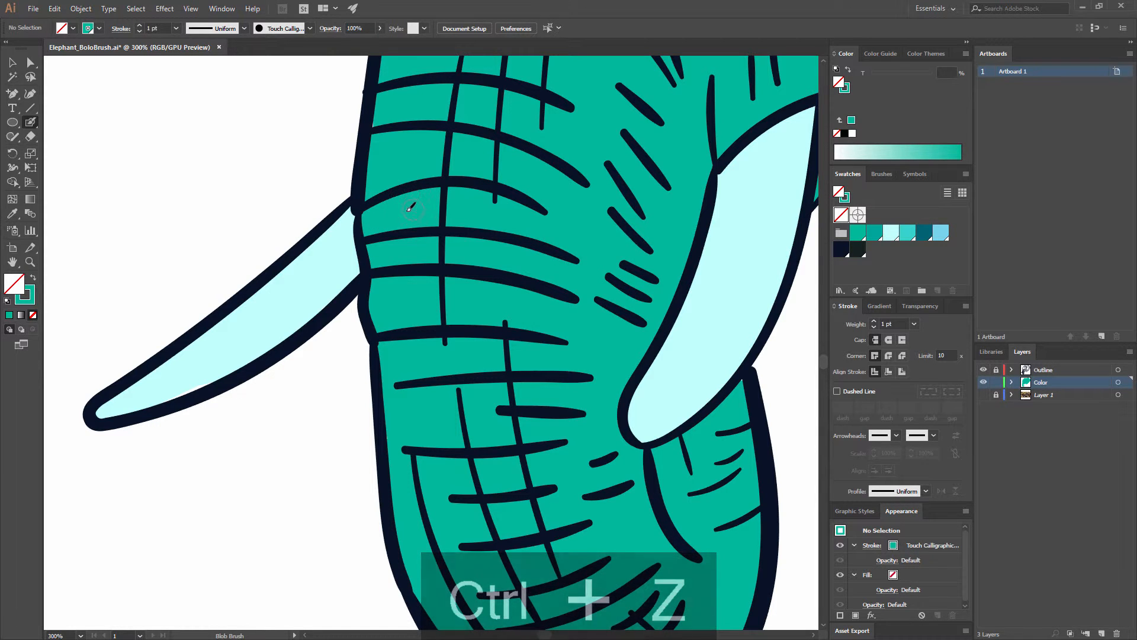
{"action": "key", "text": "b"}
{"action": "key", "text": "v"}
{"action": "left_click_drag", "start_coordinate": [412, 175], "coordinate": [472, 189]}
{"action": "key", "text": "ctrl+z"}
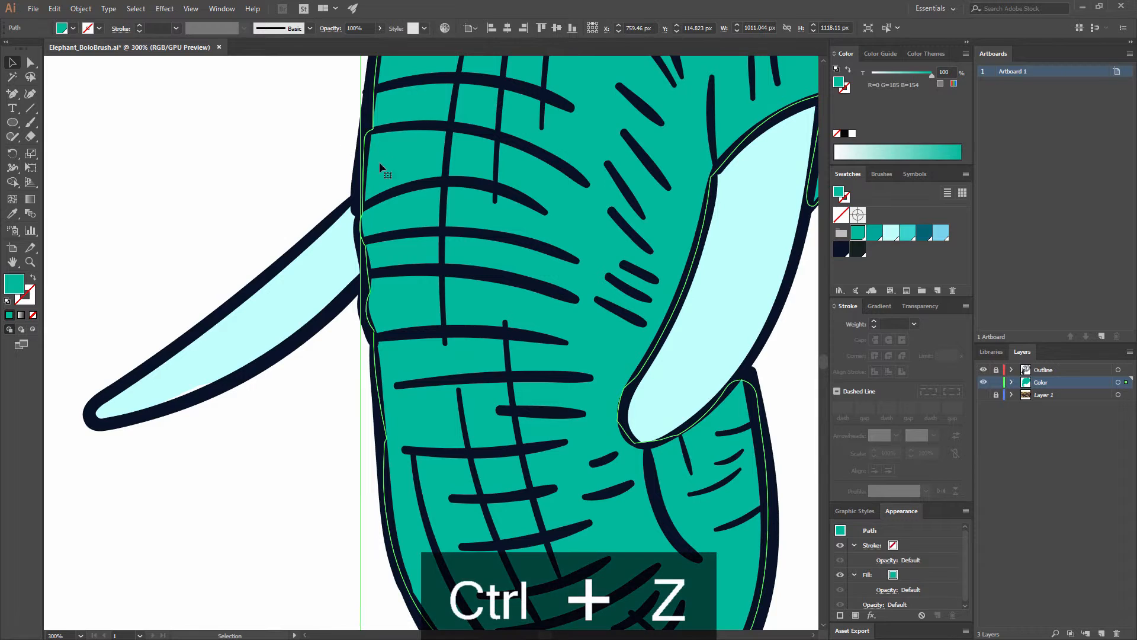
- Try moving the selected teal skin shape away from the outline, and undo the move
{"action": "mouse_move", "coordinate": [381, 170]}
{"action": "left_mouse_down"}
{"action": "mouse_move", "coordinate": [592, 160]}
{"action": "mouse_move", "coordinate": [569, 167]}
{"action": "left_mouse_up"}
{"action": "key", "text": "ctrl+minus"}
{"action": "key", "text": "ctrl+minus"}
{"action": "key", "text": "ctrl+minus"}
{"action": "key", "text": "ctrl+minus"}
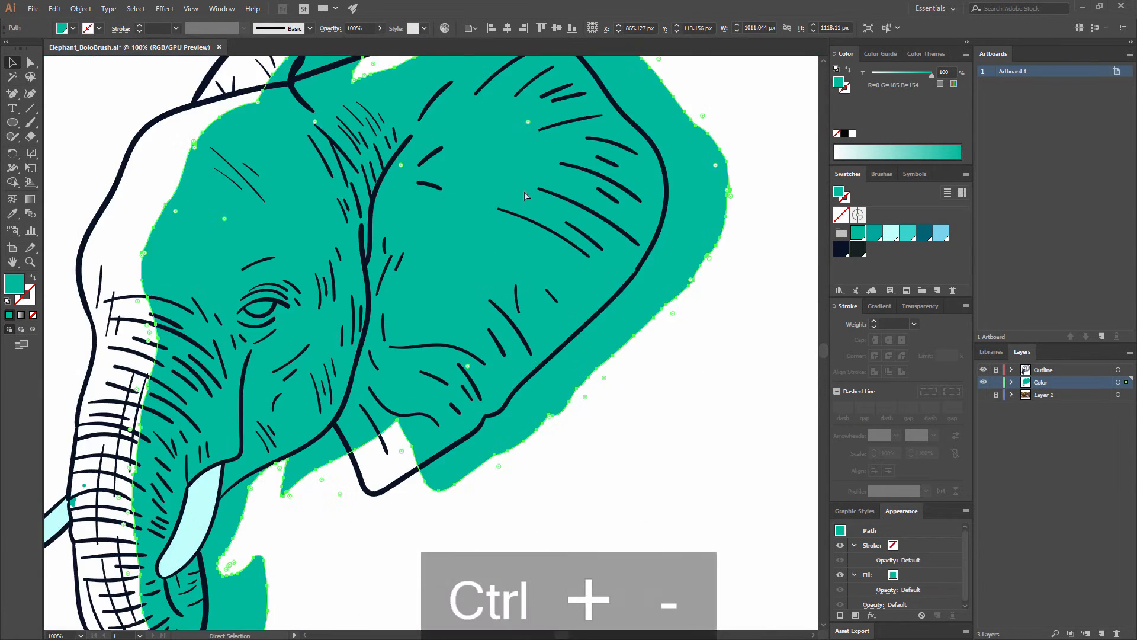
{"action": "key", "text": "ctrl+z"}
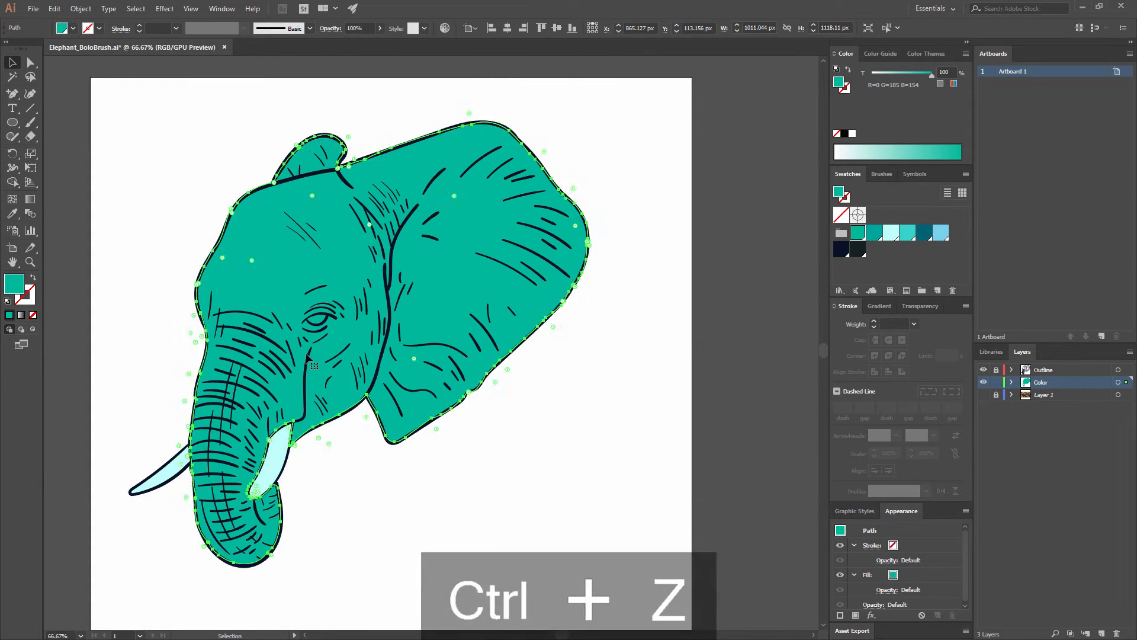
- Select all objects similar to the teal skin shape and merge them with the Pathfinder's Unite shape mode
{"action": "key", "text": "ctrl+equal"}
{"action": "key", "text": "ctrl+equal"}
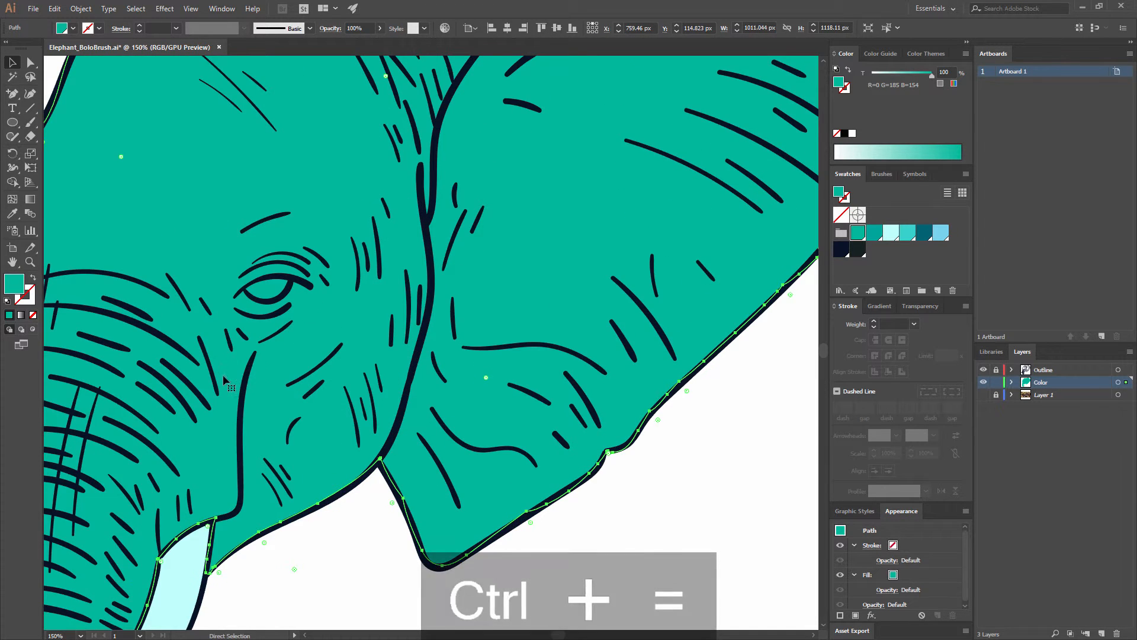
{"action": "left_click_drag", "start_coordinate": [203, 369], "coordinate": [513, 173]}
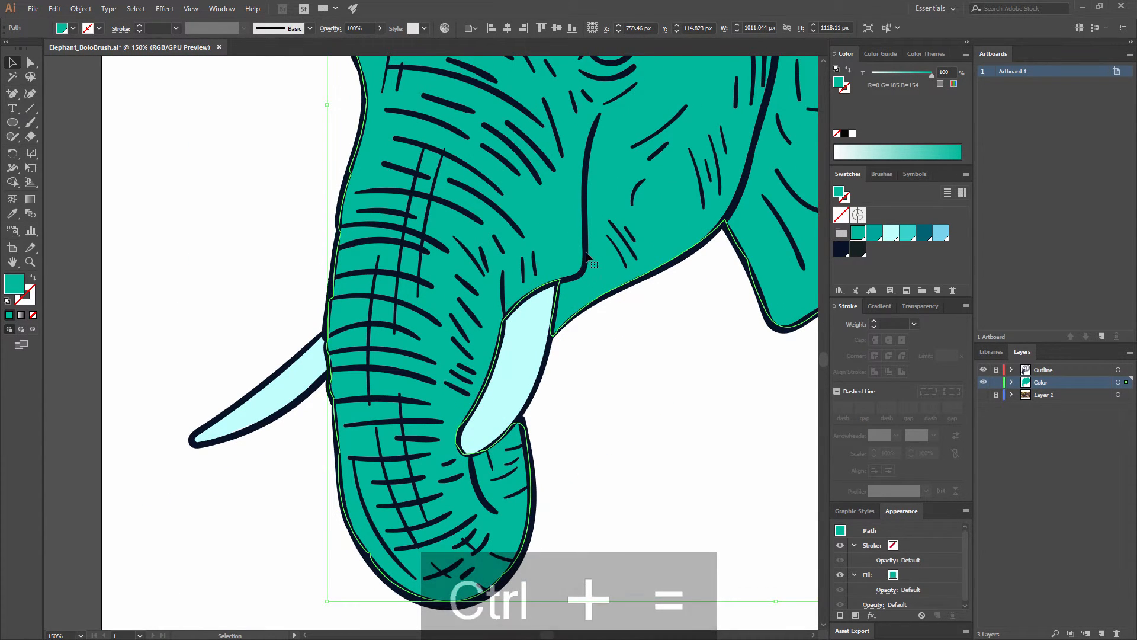
{"action": "key", "text": "ctrl+minus"}
{"action": "key", "text": "ctrl+minus"}
{"action": "key", "text": "v"}
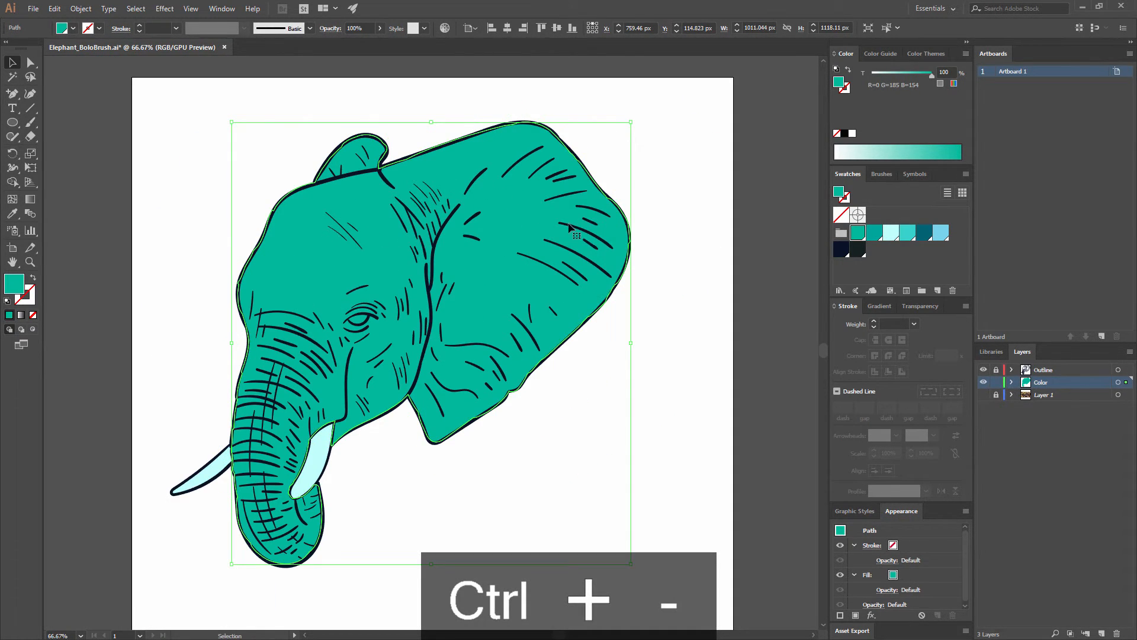
{"action": "left_click", "coordinate": [888, 32]}
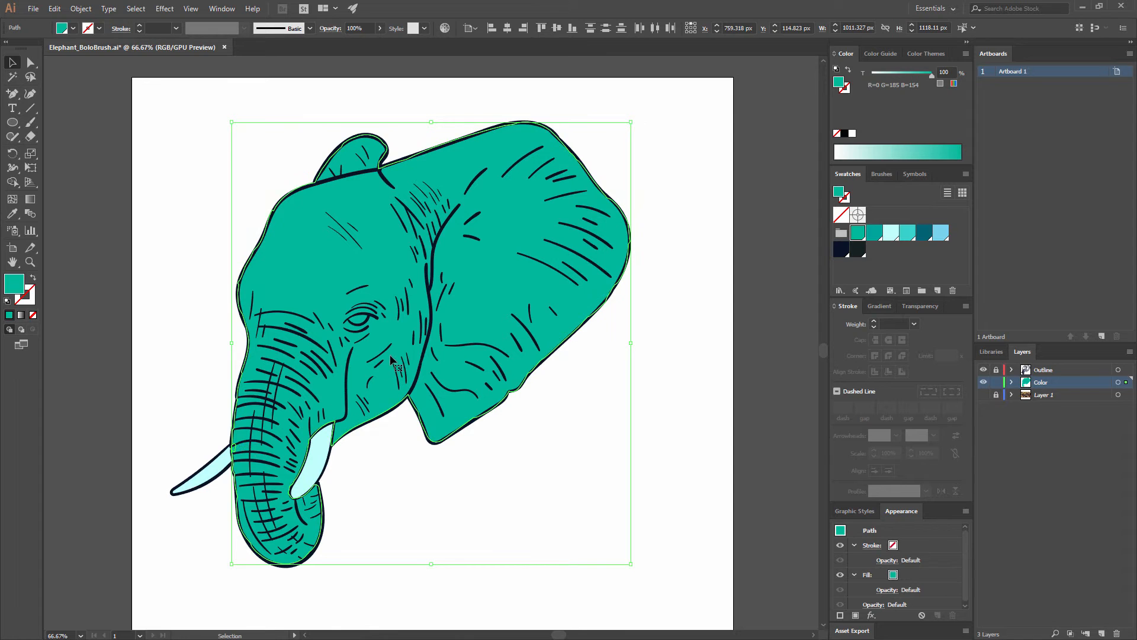
{"action": "left_click", "coordinate": [223, 10]}
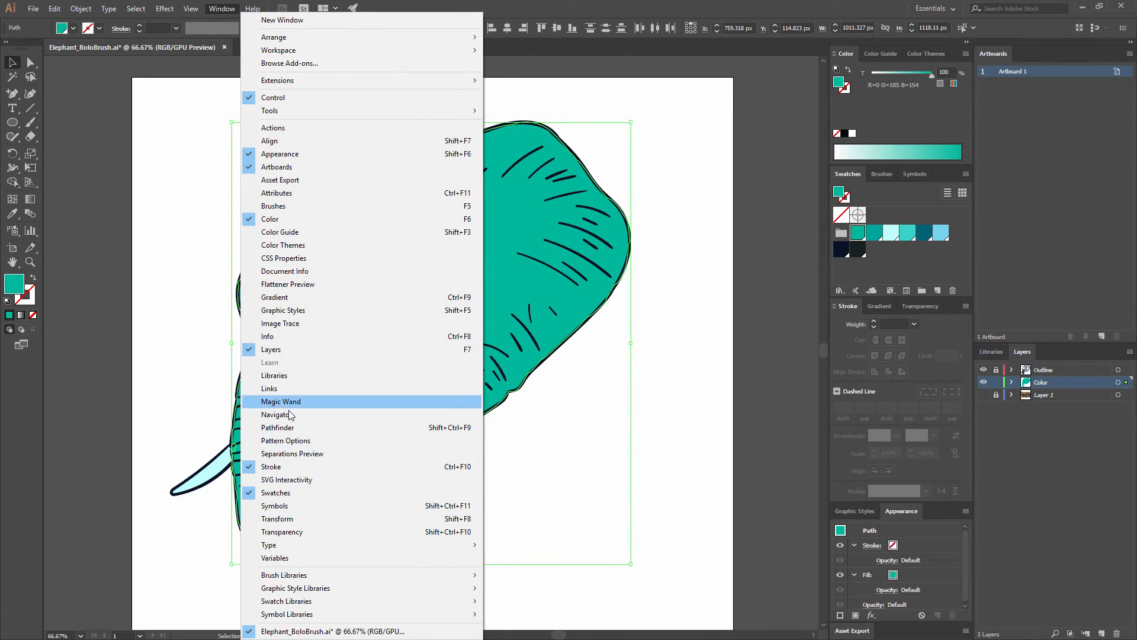
{"action": "left_click", "coordinate": [279, 428]}
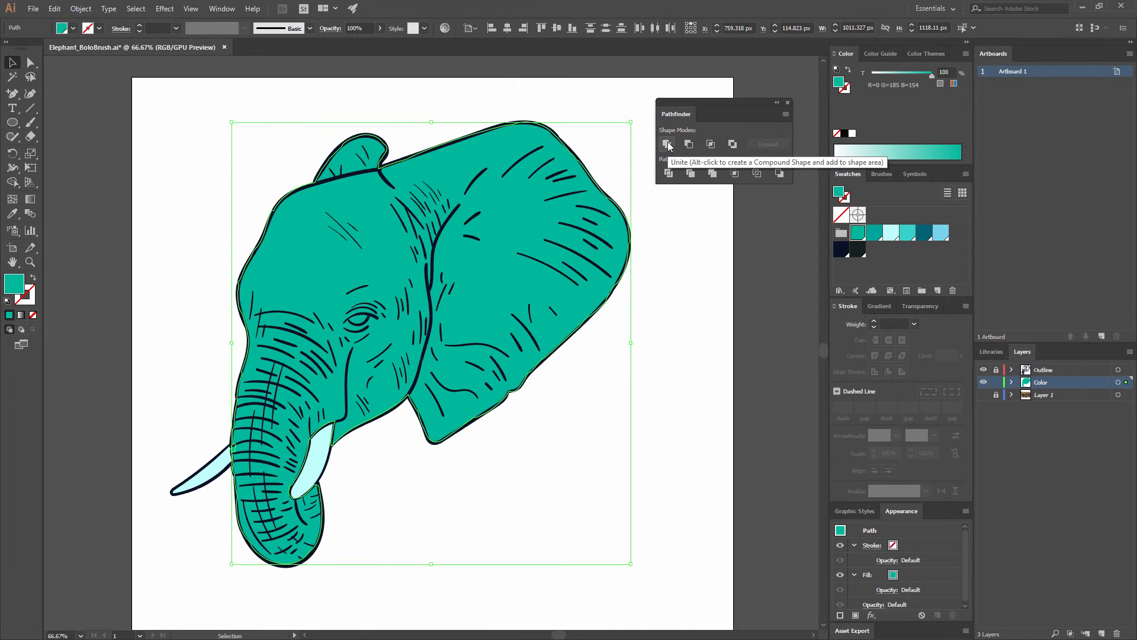
{"action": "left_click", "coordinate": [667, 145]}
- Move the united teal skin shape off the elephant outline as a test, and undo the move
{"action": "left_click_drag", "start_coordinate": [301, 407], "coordinate": [465, 298]}
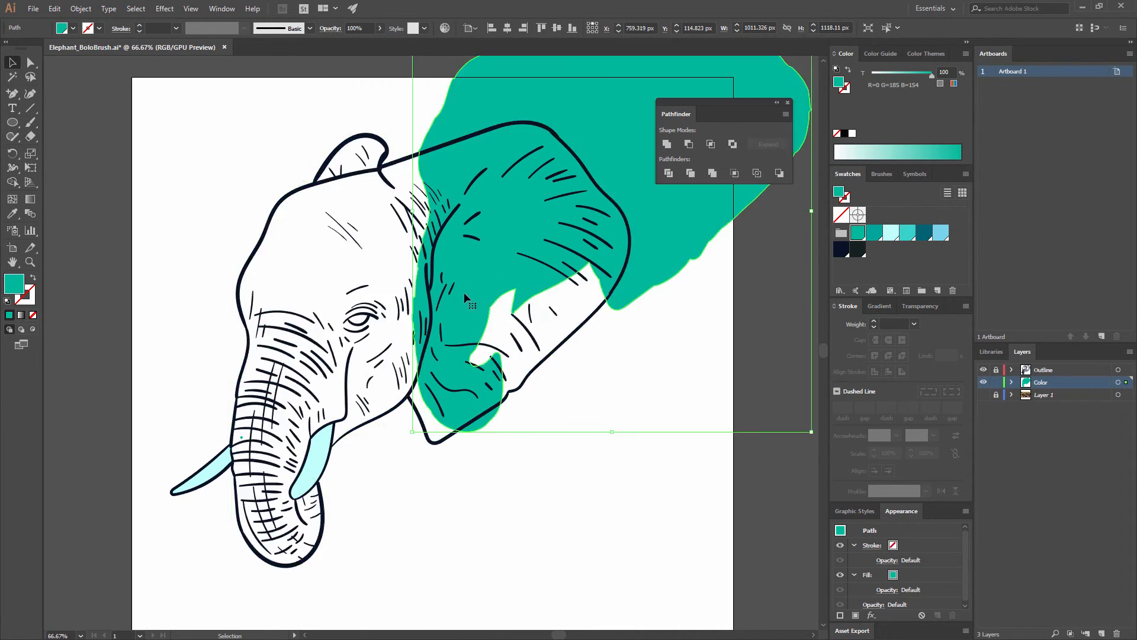
{"action": "key", "text": "ctrl+z"}
{"action": "key", "text": "ctrl+z"}
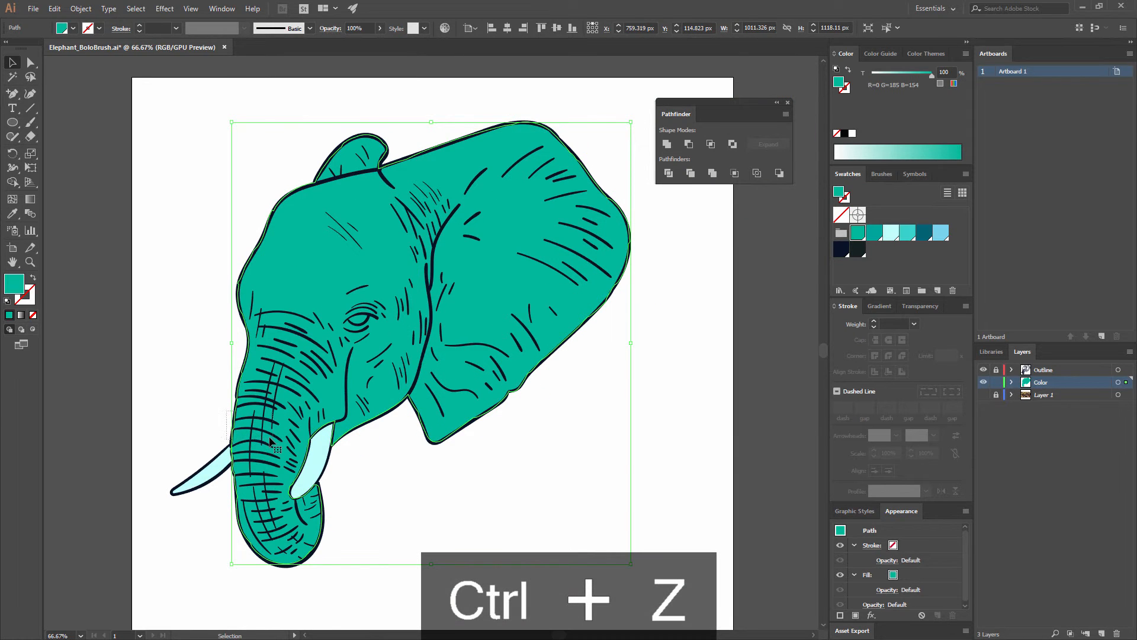
{"action": "key", "text": "ctrl+z"}
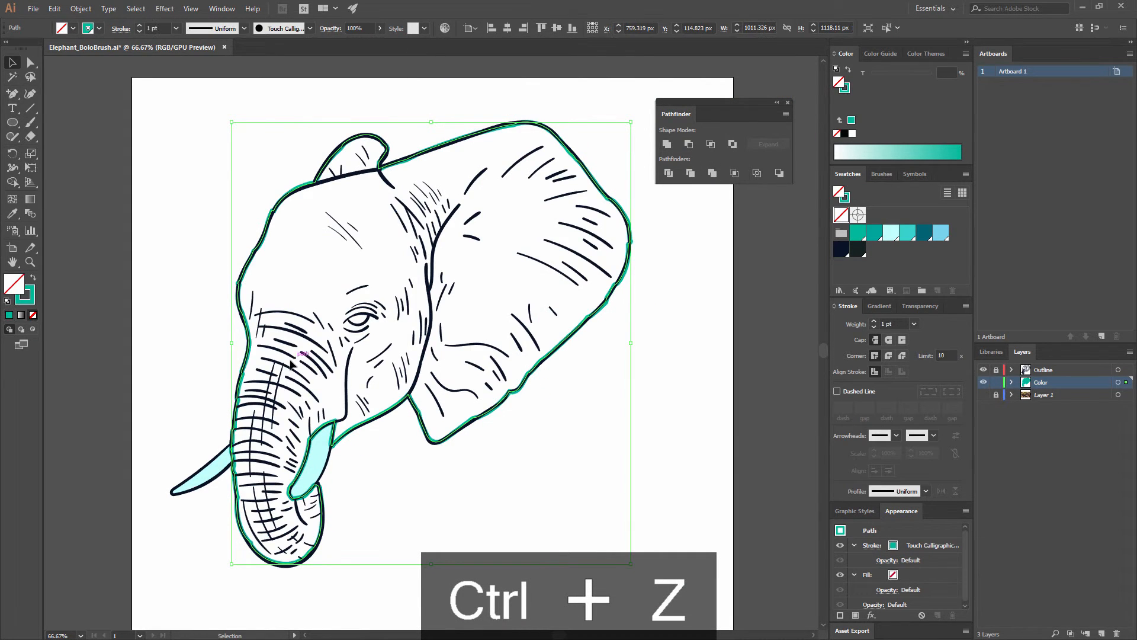
- Swap the skin shape's stroke and fill so teal is the fill with no stroke, and deselect the shape
{"action": "left_click", "coordinate": [238, 387]}
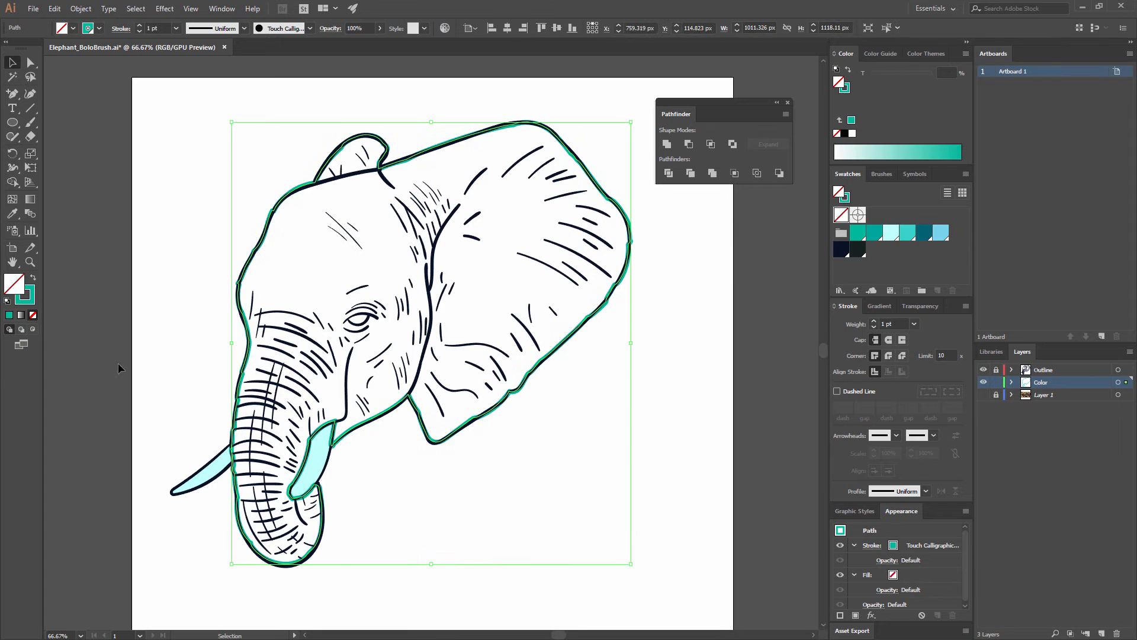
{"action": "left_click", "coordinate": [33, 278]}
{"action": "left_click", "coordinate": [99, 300]}
- Choose the near-black swatch (R=21 G=33 B=32) and paint the inside of the elephant's eye with the Blob Brush
{"action": "left_click_drag", "start_coordinate": [383, 437], "coordinate": [452, 362]}
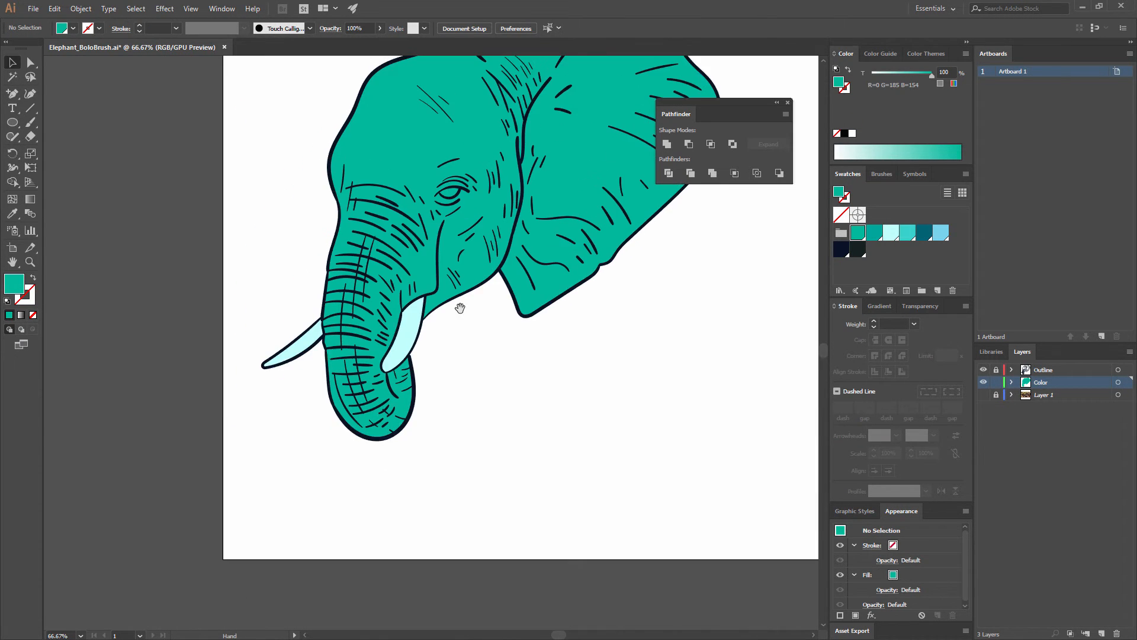
{"action": "key", "text": "ctrl+equal"}
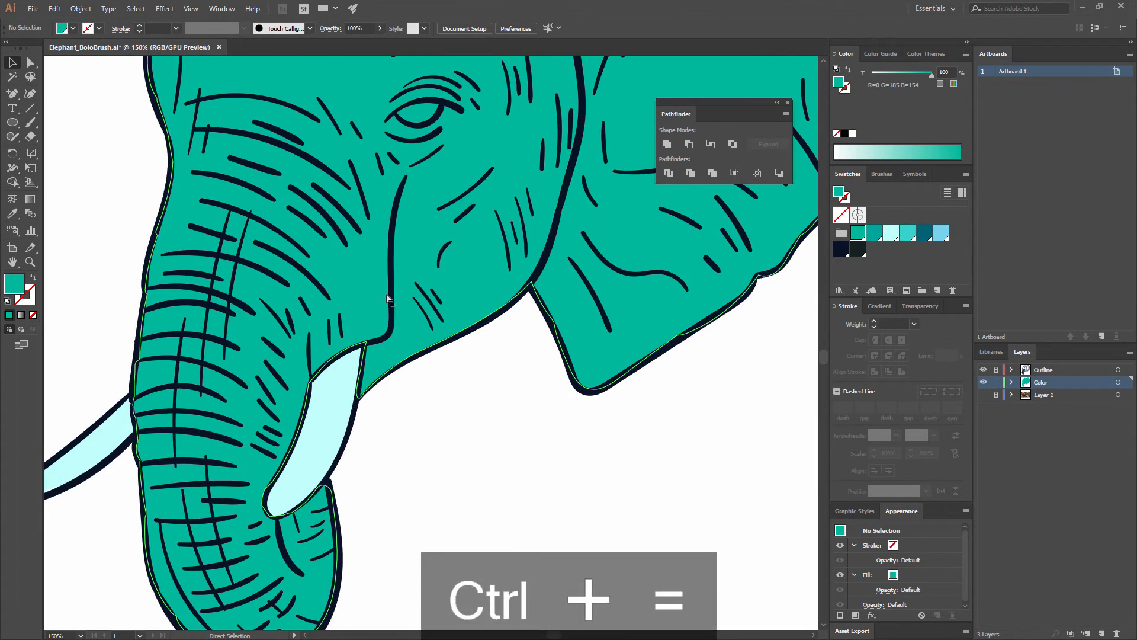
{"action": "key", "text": "ctrl+equal"}
{"action": "left_click_drag", "start_coordinate": [403, 179], "coordinate": [516, 443]}
{"action": "left_click_drag", "start_coordinate": [482, 282], "coordinate": [421, 353]}
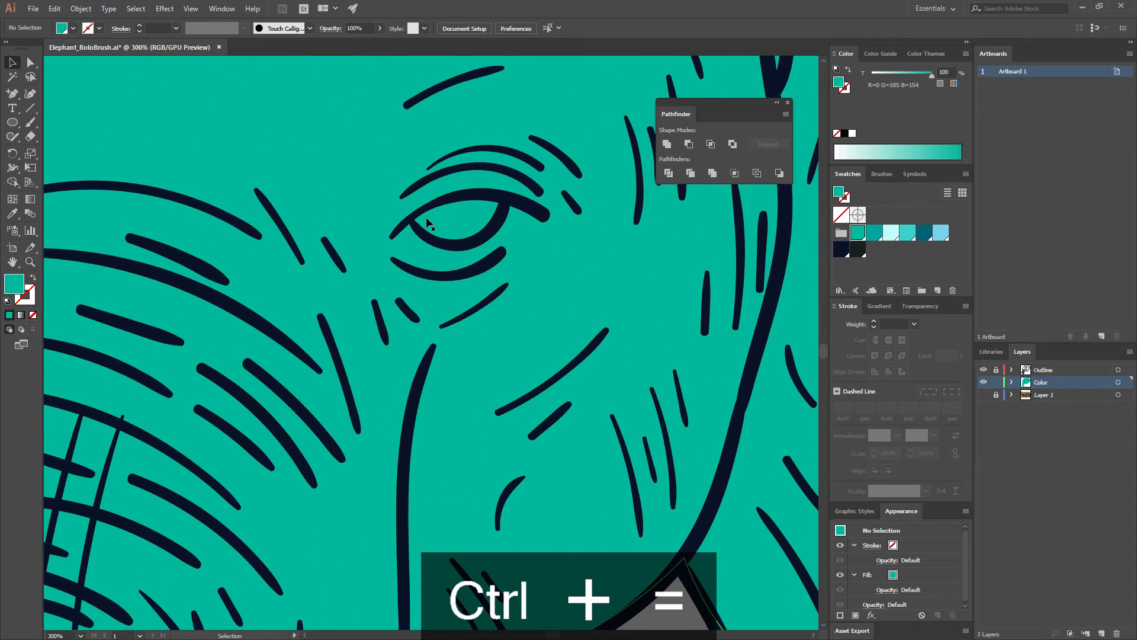
{"action": "left_click", "coordinate": [858, 252]}
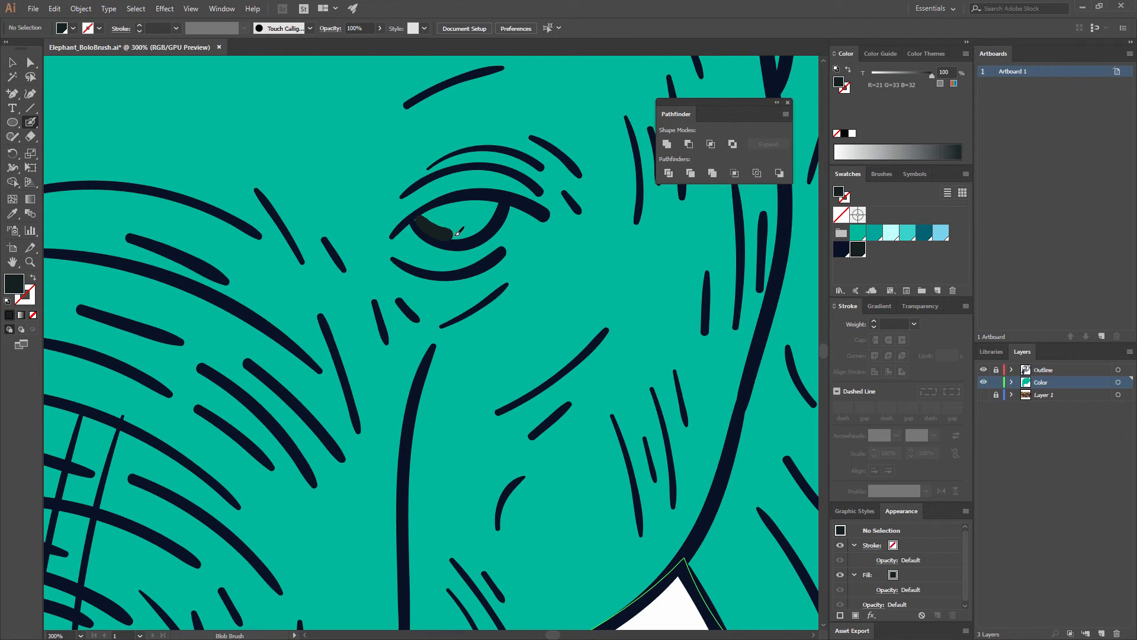
{"action": "left_click_drag", "start_coordinate": [491, 217], "coordinate": [494, 208]}
{"action": "mouse_move", "coordinate": [421, 223]}
{"action": "left_mouse_down"}
{"action": "mouse_move", "coordinate": [493, 198]}
{"action": "mouse_move", "coordinate": [438, 220]}
{"action": "mouse_move", "coordinate": [473, 221]}
{"action": "left_mouse_up"}
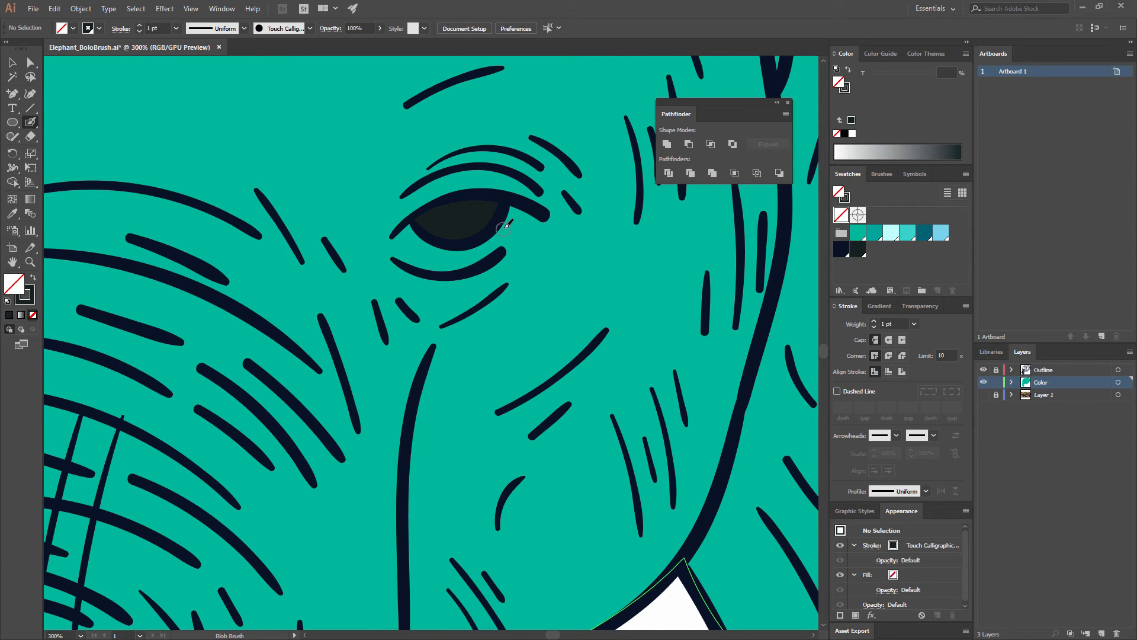
{"action": "key", "text": "ctrl+minus"}
{"action": "key", "text": "ctrl+minus"}
{"action": "key", "text": "ctrl+minus"}
{"action": "key", "text": "ctrl+minus"}
{"action": "scroll", "coordinate": [582, 381], "scroll_direction": "down", "scroll_amount": 3}
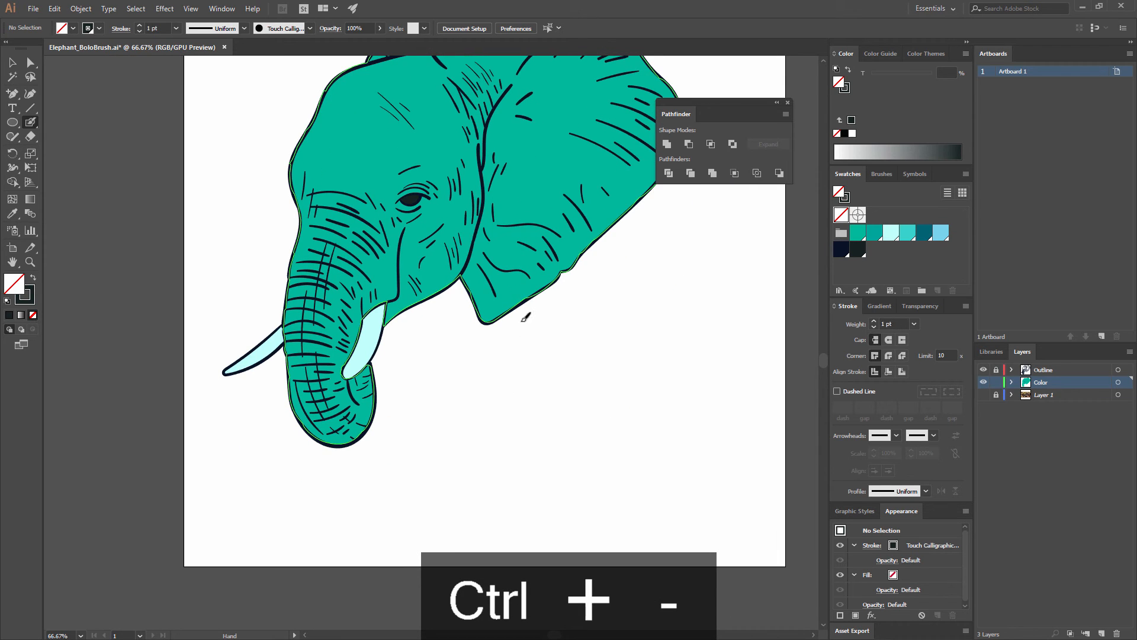
{"action": "scroll", "coordinate": [582, 378], "scroll_direction": "up", "scroll_amount": 3}
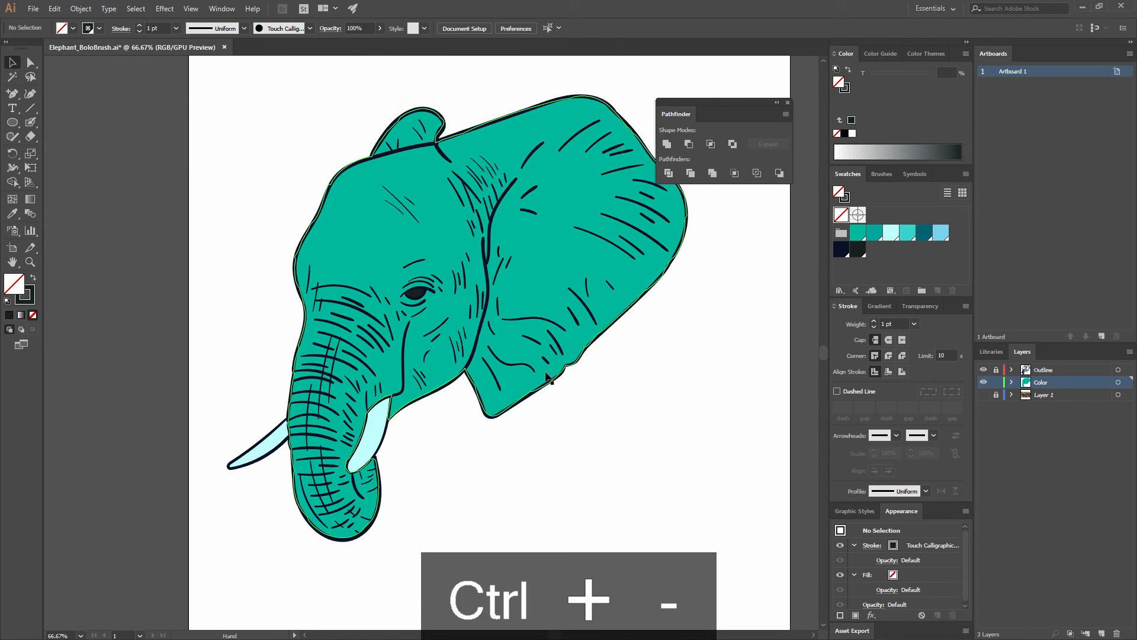